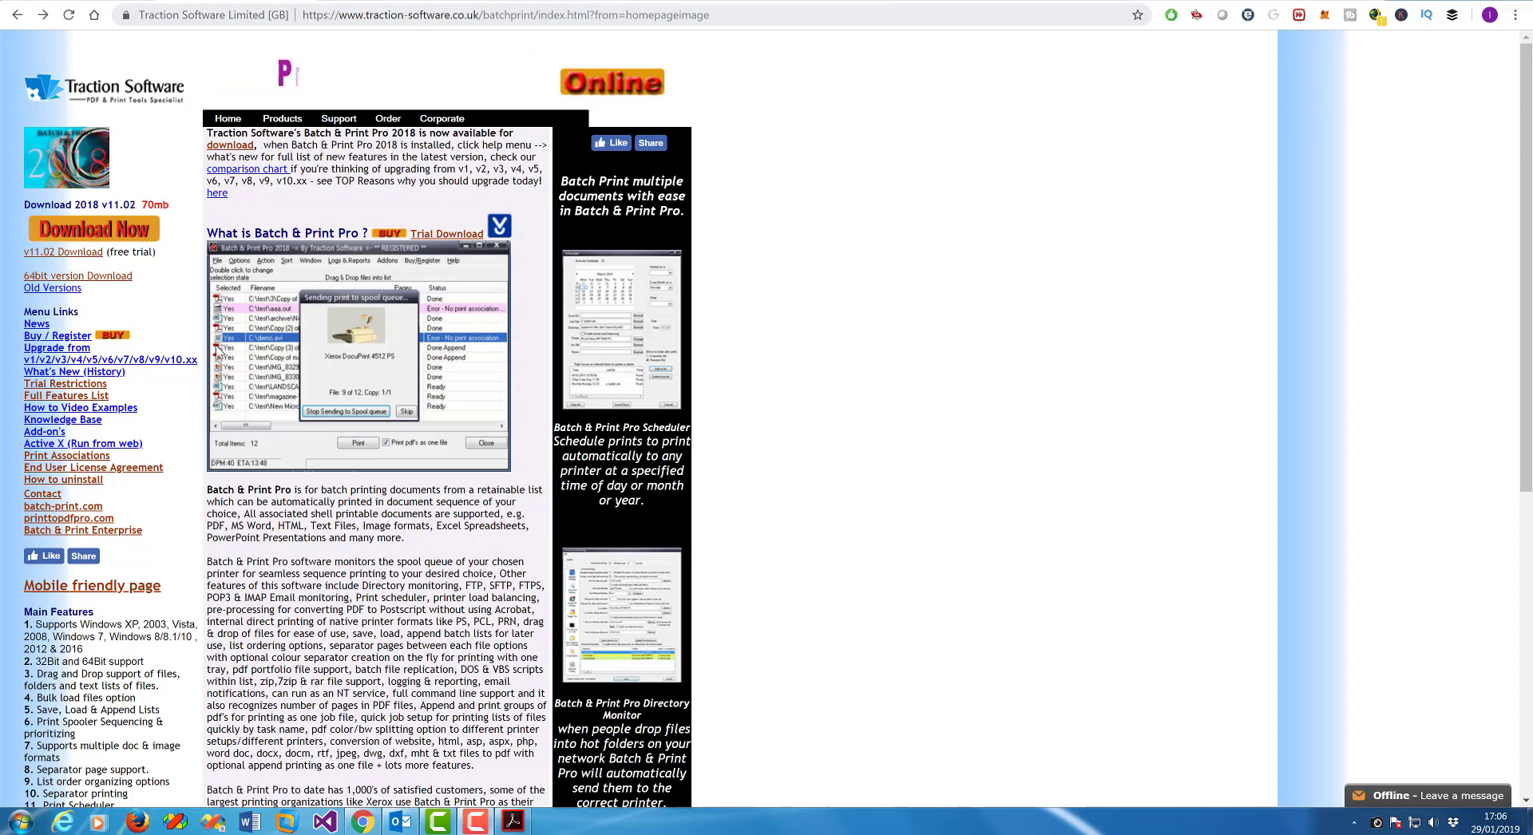
- Download the PDF Add-on Plus trial from the Add-on's page and open the downloaded zip
{"action": "left_click", "coordinate": [296, 413]}
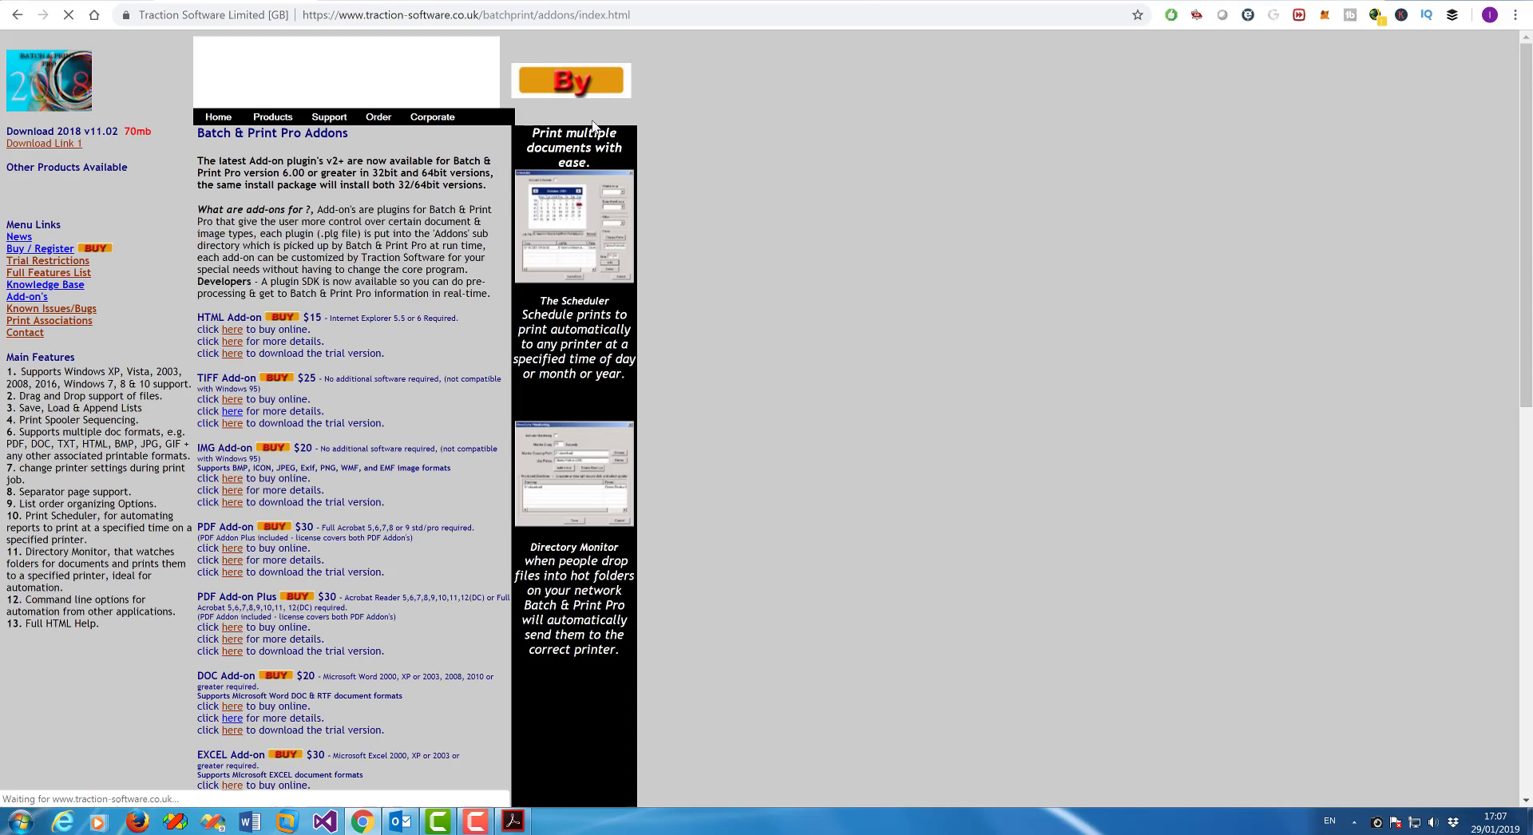
{"action": "scroll", "coordinate": [399, 407], "scroll_direction": "down", "scroll_amount": 3}
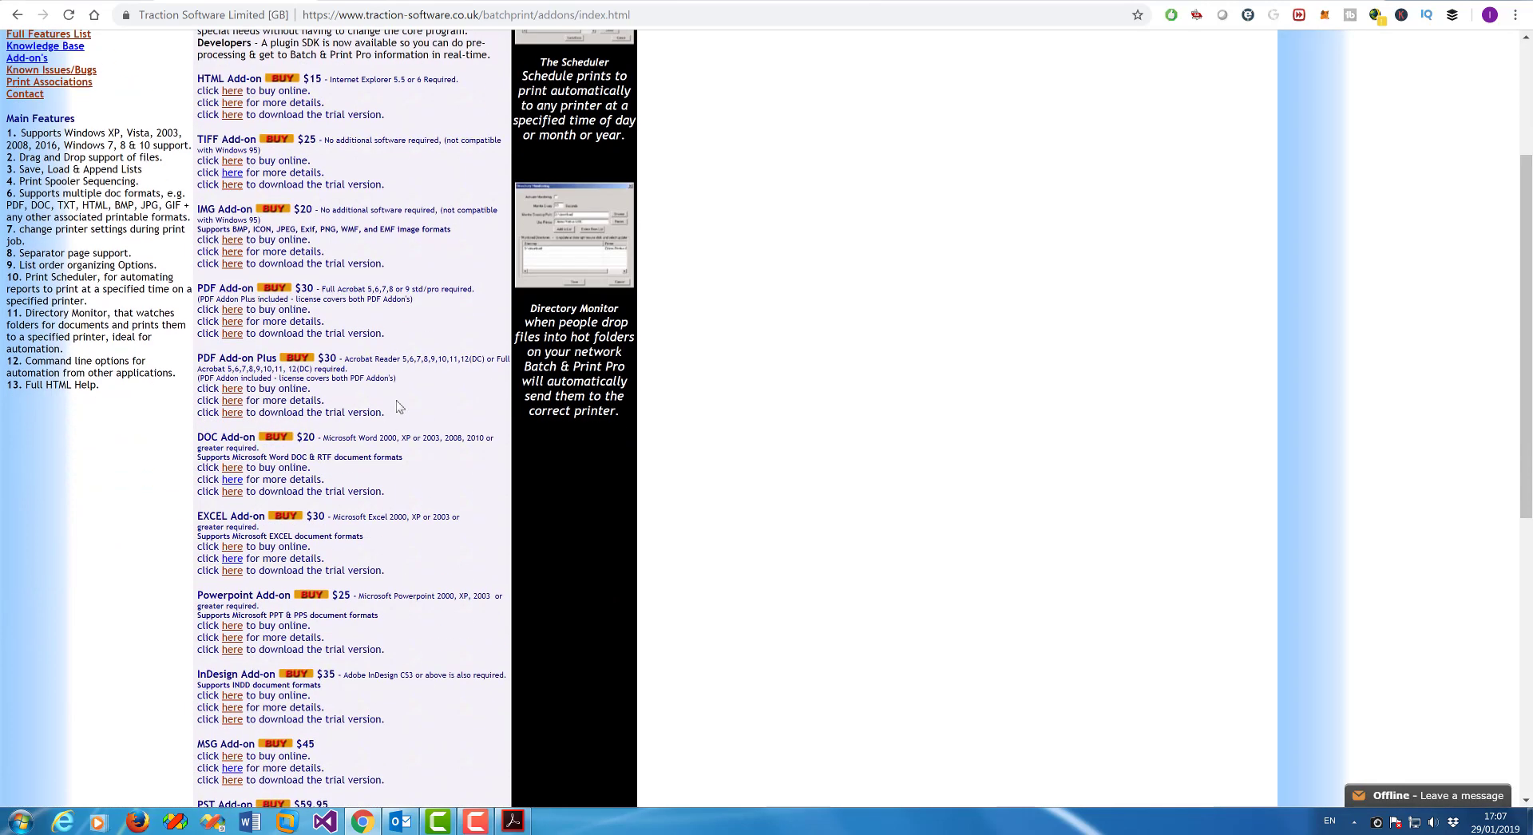
{"action": "left_click", "coordinate": [232, 412]}
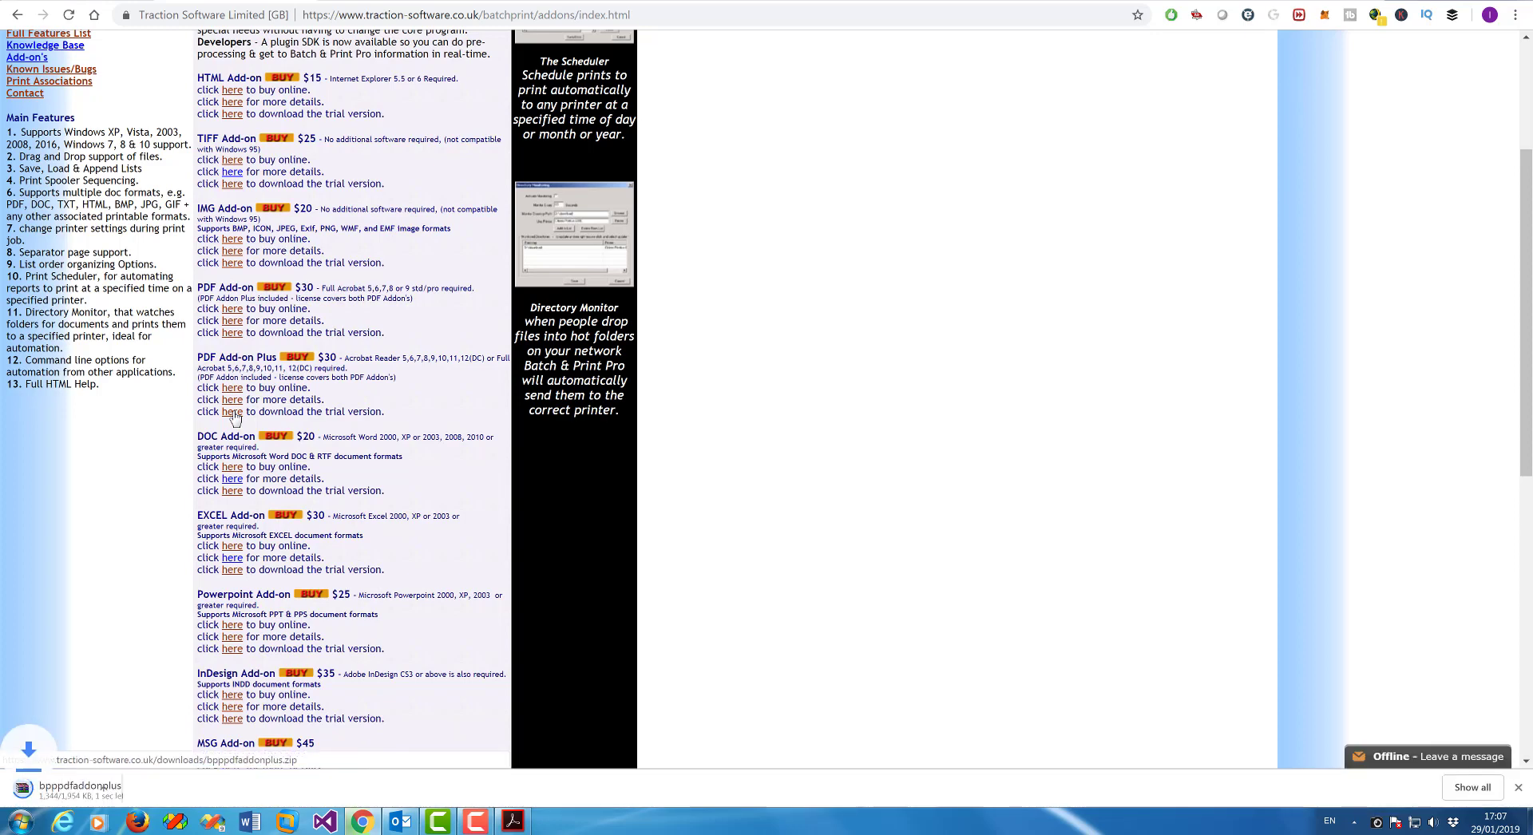
{"action": "left_click", "coordinate": [166, 795]}
- Run bpppdfaddonplusInstall.exe through Setup to Finish, then close the WinRAR archive
{"action": "double_click", "coordinate": [278, 238]}
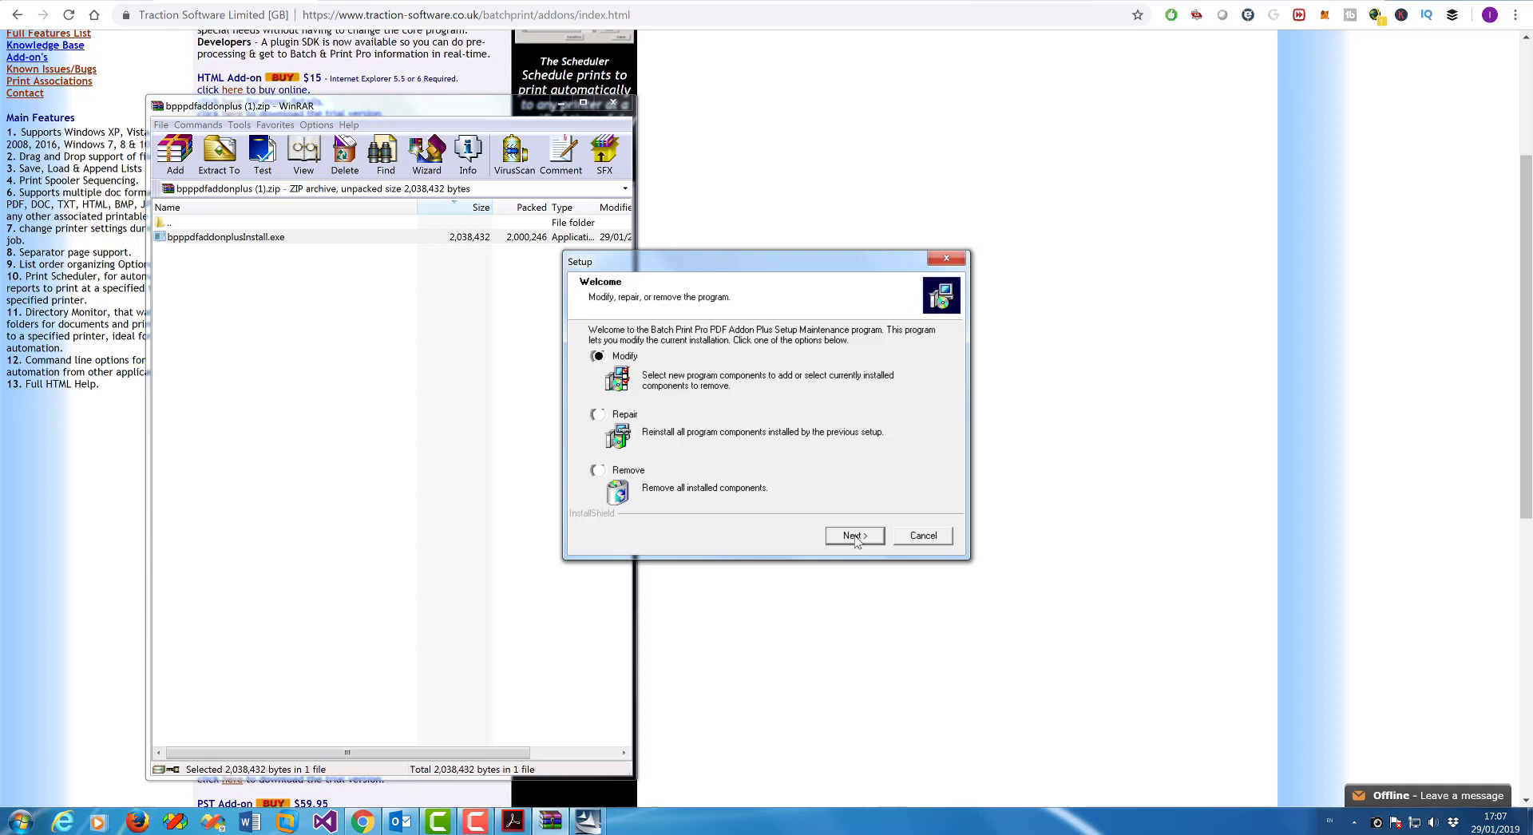
{"action": "left_click", "coordinate": [855, 536]}
{"action": "left_click", "coordinate": [855, 536]}
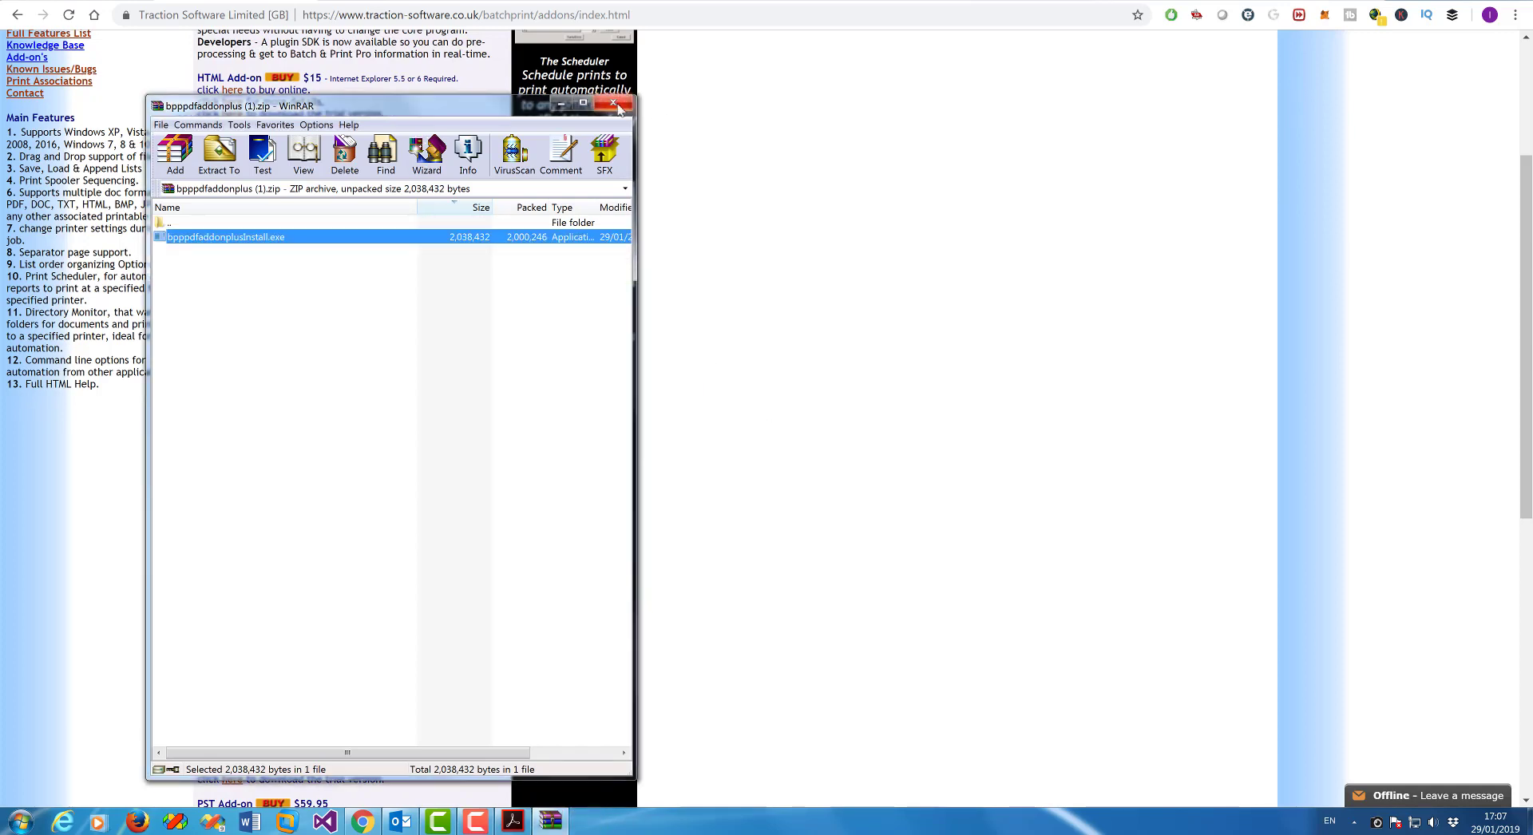
{"action": "left_click", "coordinate": [613, 102]}
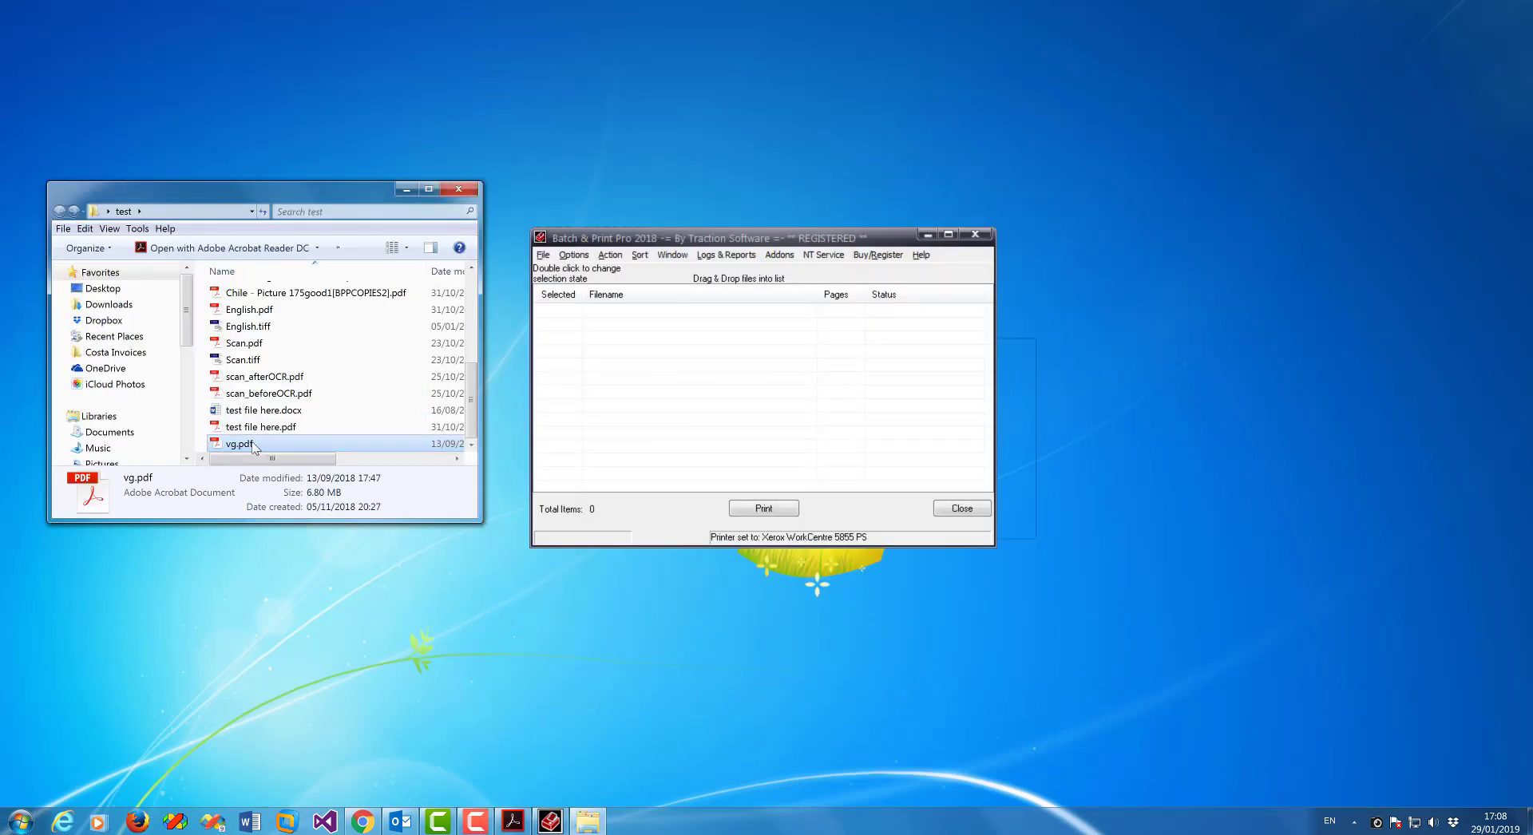
- Drag vg.pdf into the print list and open its internal PDF printing options
{"action": "left_click_drag", "start_coordinate": [254, 447], "coordinate": [678, 387]}
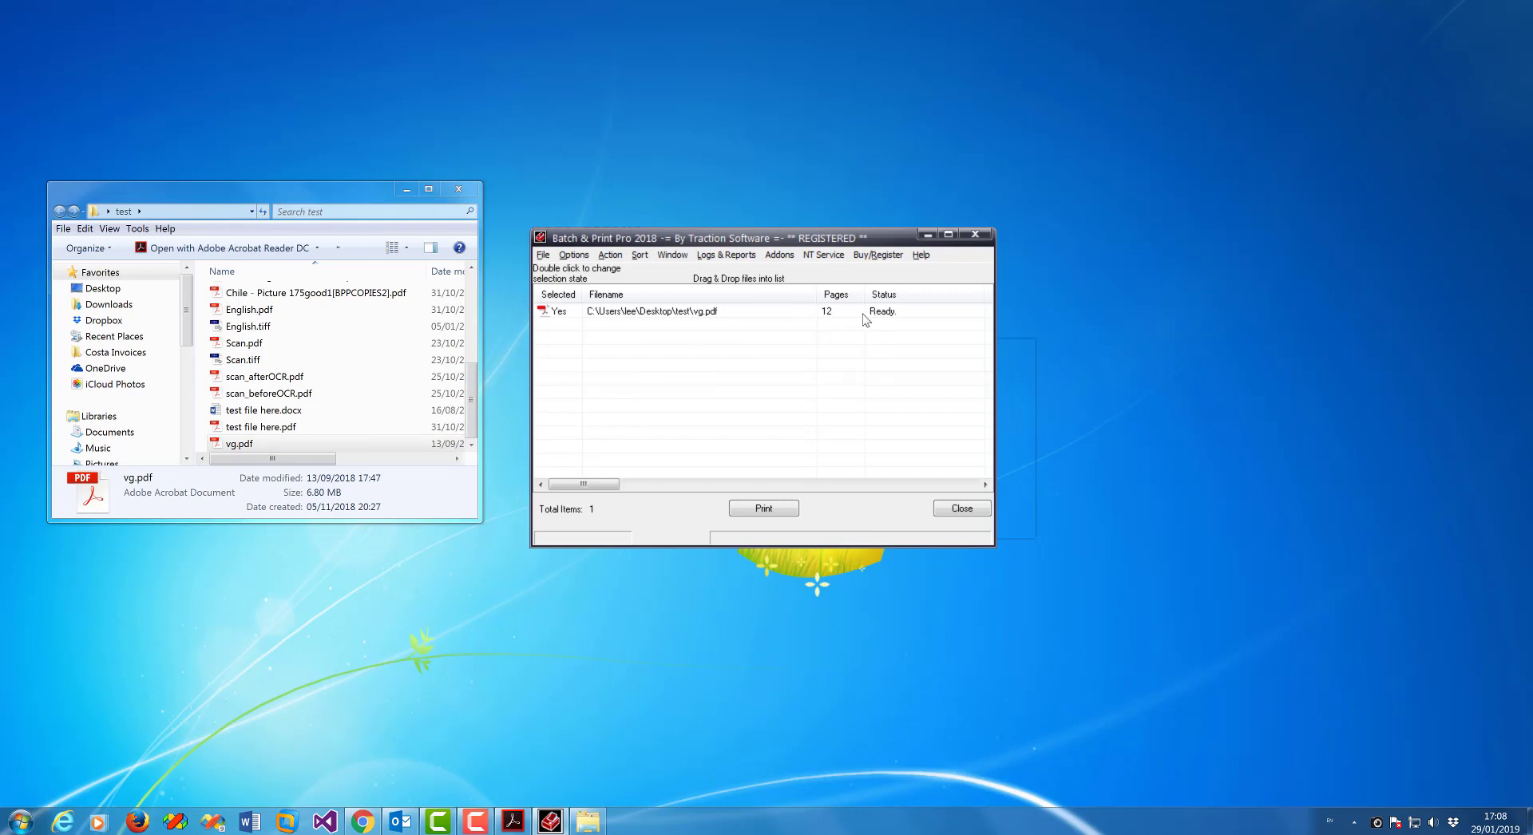
{"action": "right_click", "coordinate": [723, 314]}
{"action": "left_click", "coordinate": [785, 611]}
{"action": "left_click_drag", "start_coordinate": [691, 218], "coordinate": [741, 324]}
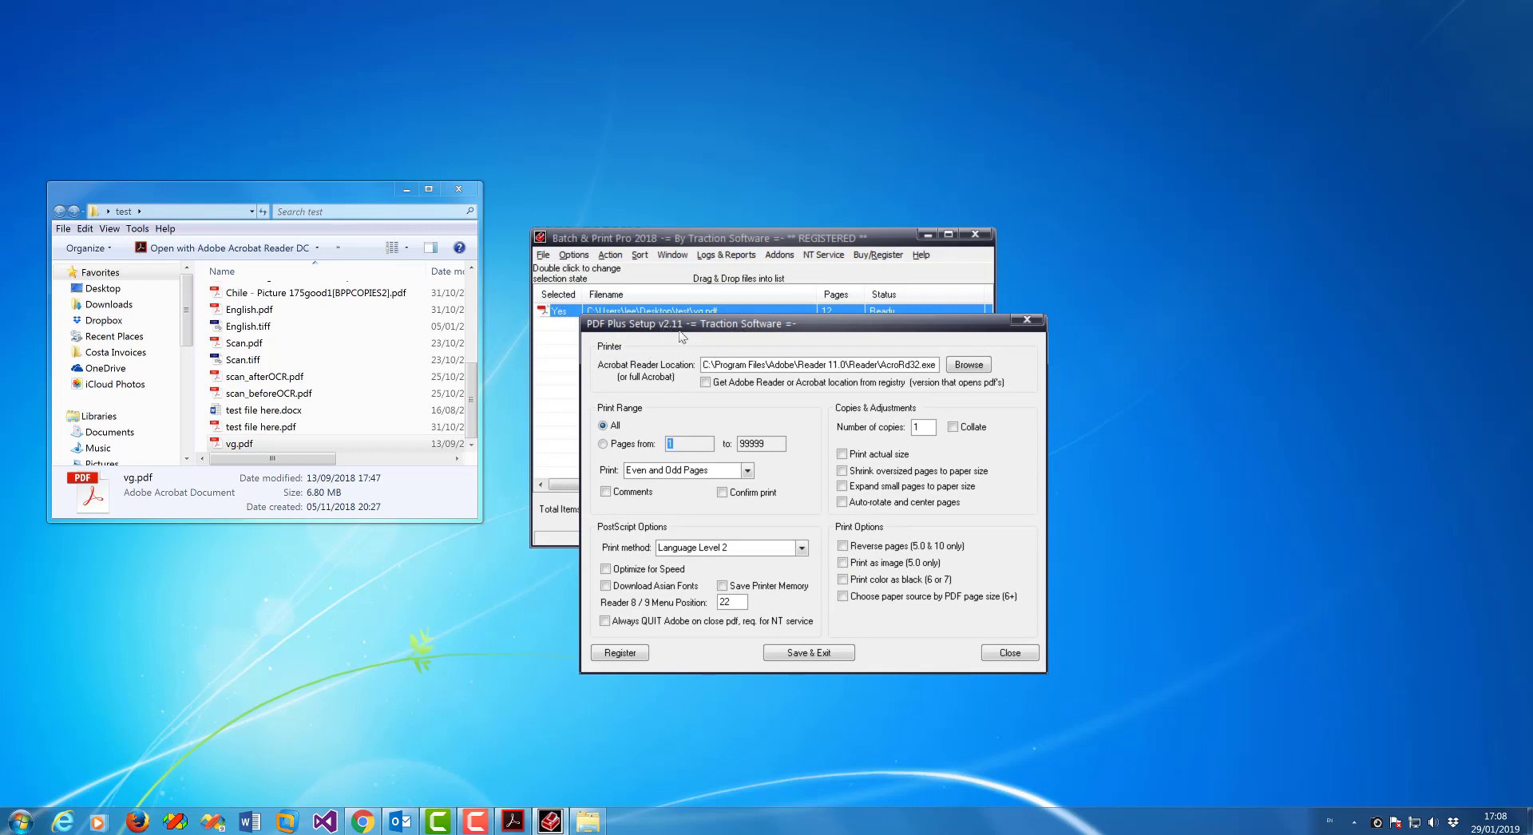
- Take the Acrobat Reader location from the registry and check the full program path
{"action": "left_click", "coordinate": [705, 382]}
{"action": "left_click_drag", "start_coordinate": [863, 365], "coordinate": [954, 367]}
{"action": "left_click", "coordinate": [835, 365]}
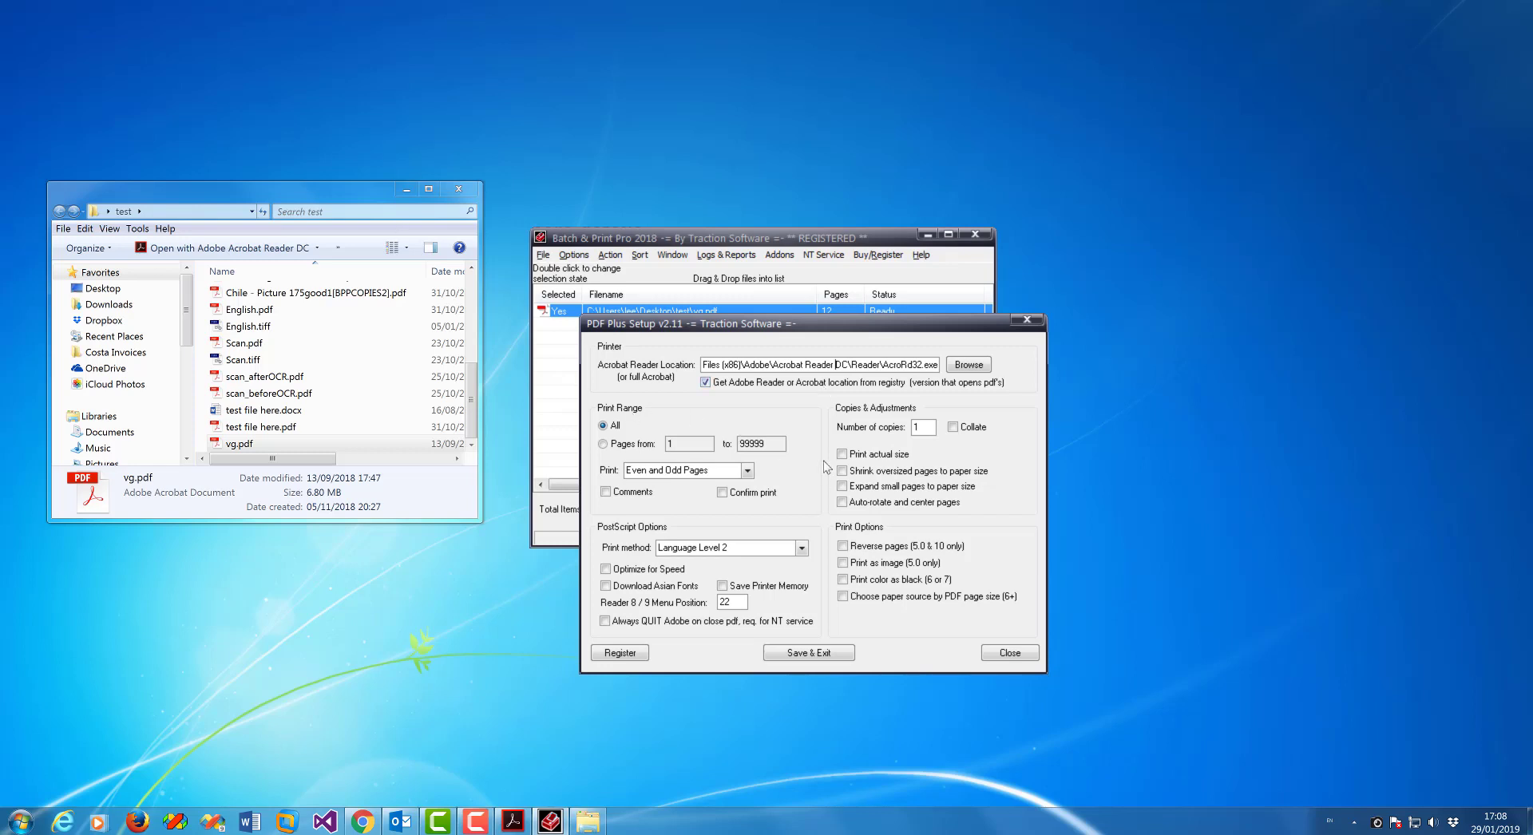
- Limit vg.pdf printing to pages 1 to 2 and save the PDF settings
{"action": "left_click", "coordinate": [602, 445]}
{"action": "double_click", "coordinate": [768, 446]}
{"action": "type", "text": "2"}
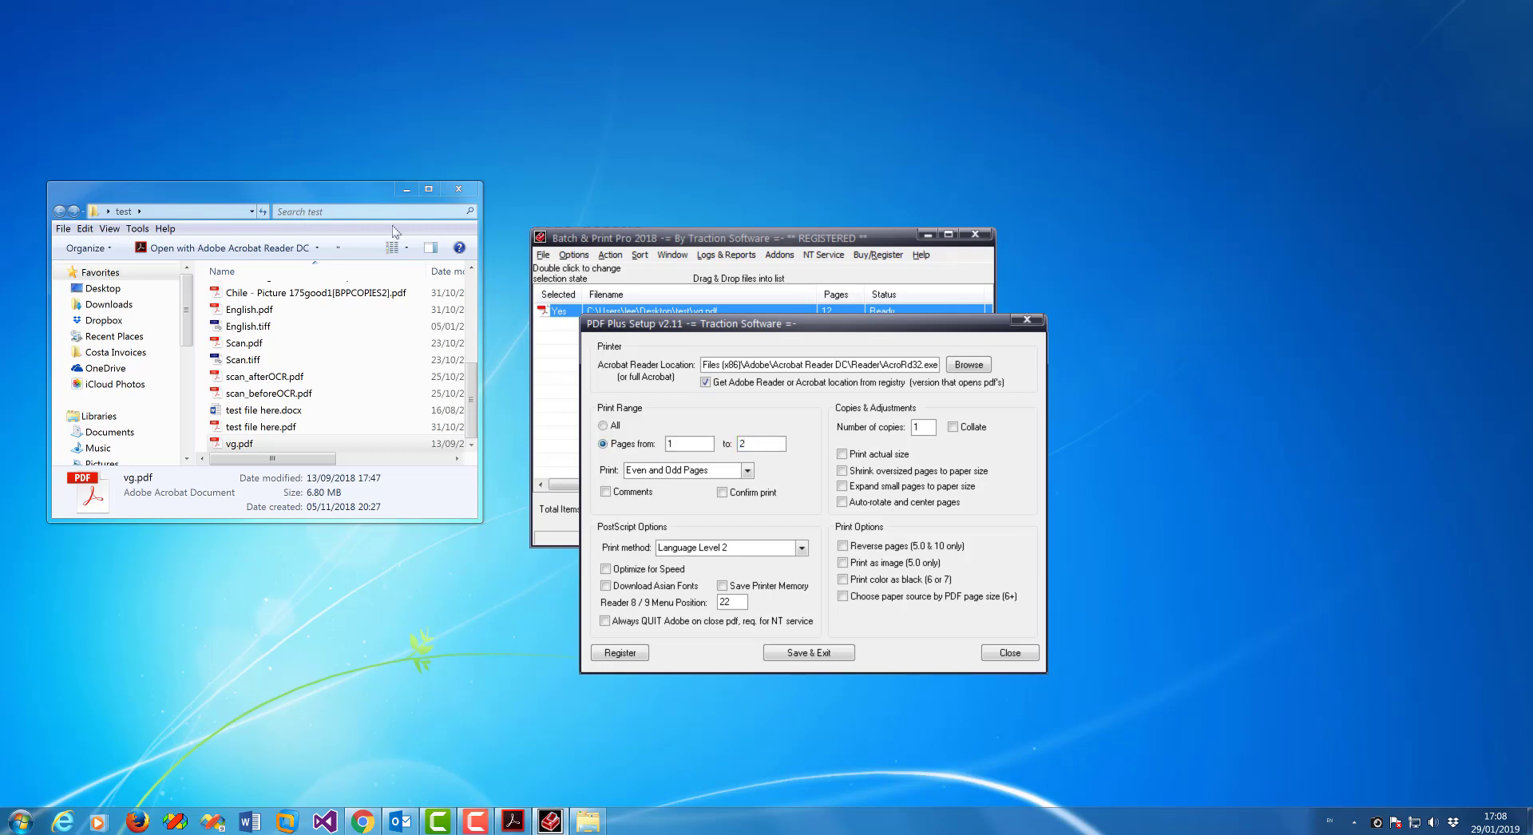
{"action": "left_click_drag", "start_coordinate": [724, 325], "coordinate": [704, 347]}
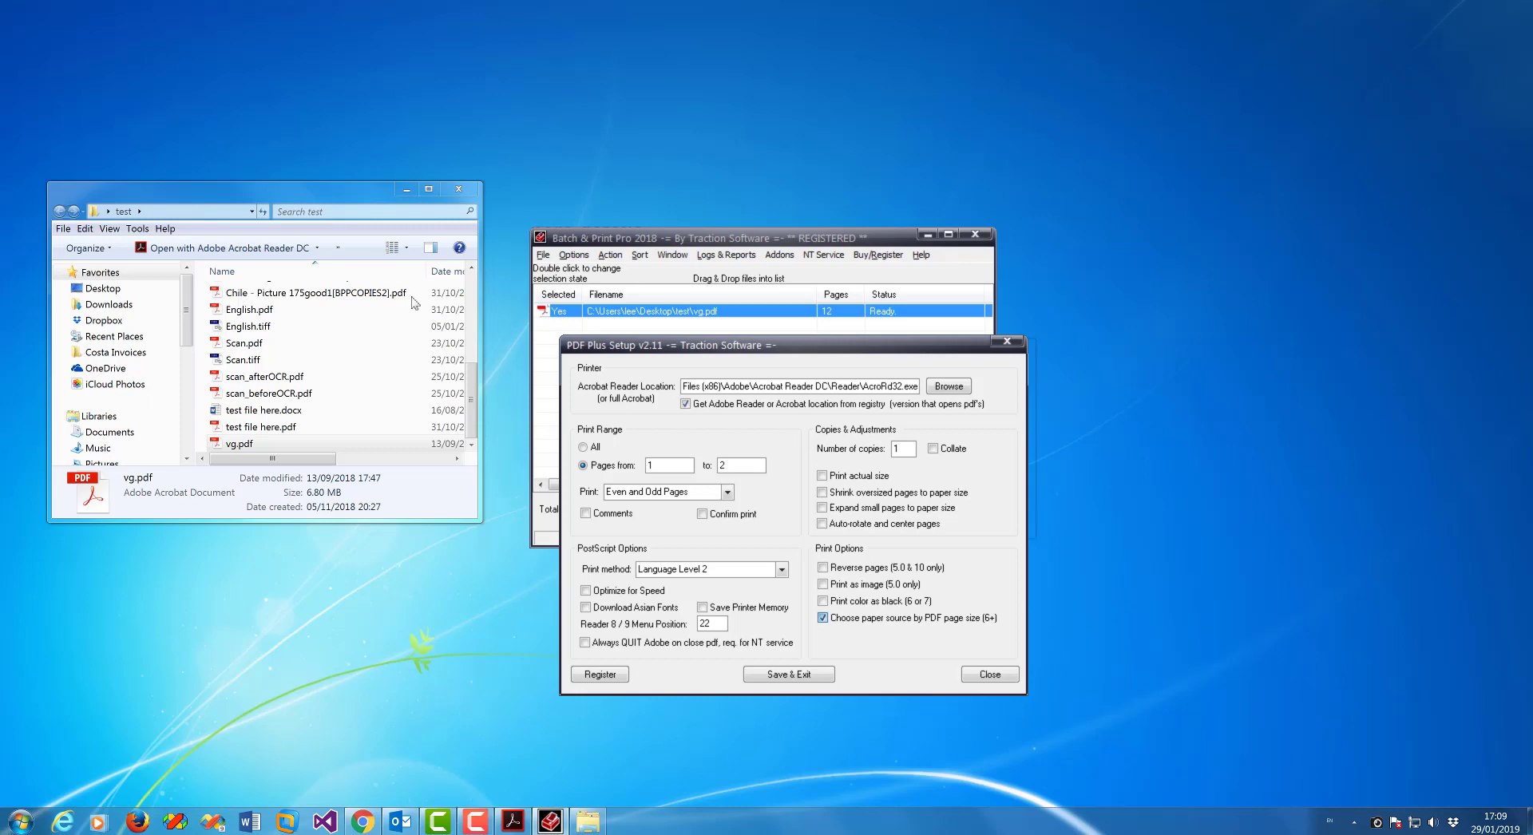
{"action": "left_click", "coordinate": [821, 678]}
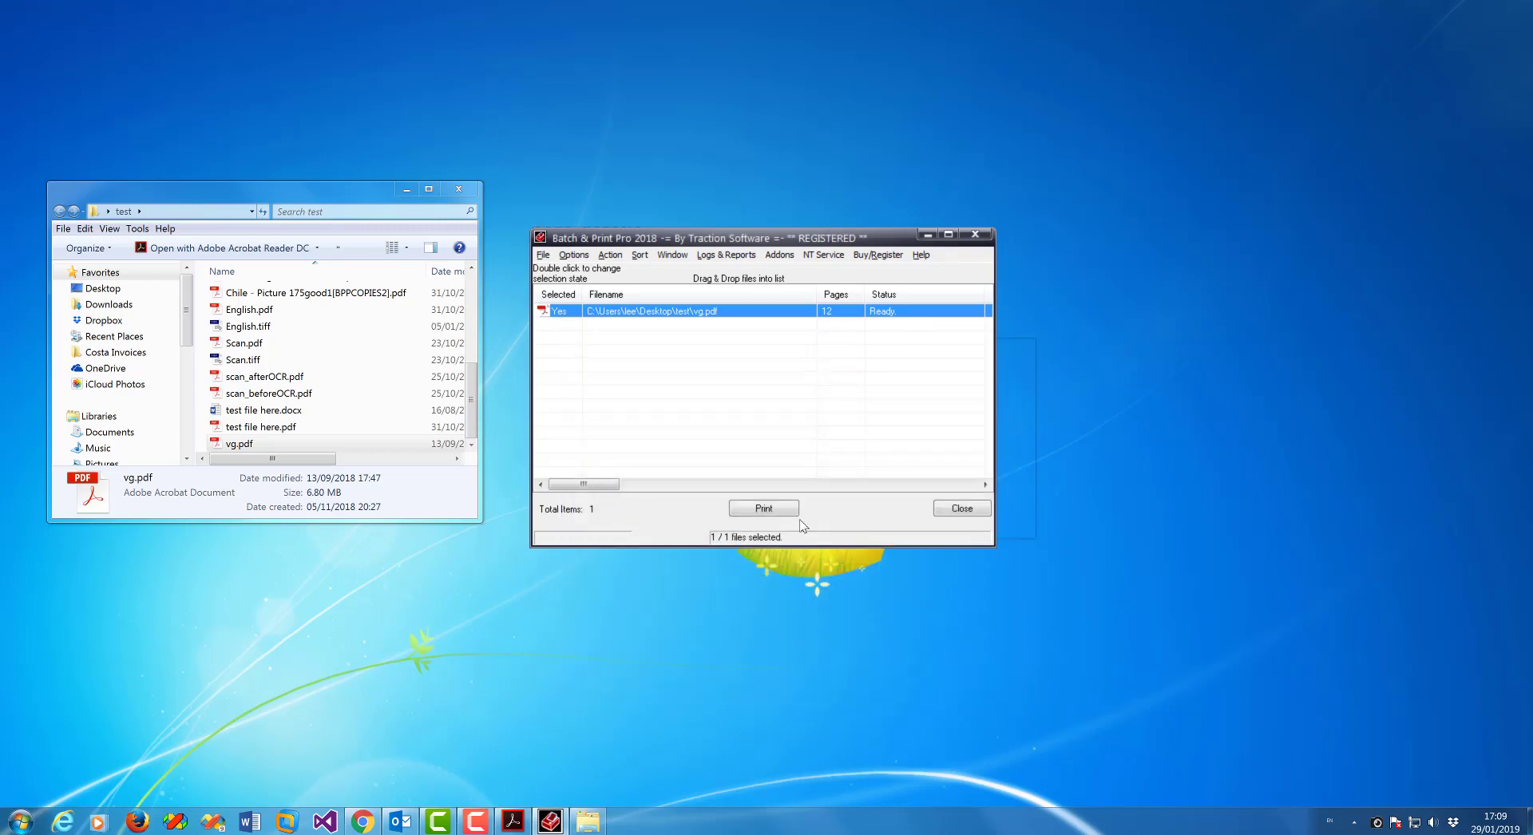
- Print vg.pdf and check the Xerox WorkCentre 5855 PS queue shows a 2-page job
{"action": "left_click", "coordinate": [788, 512]}
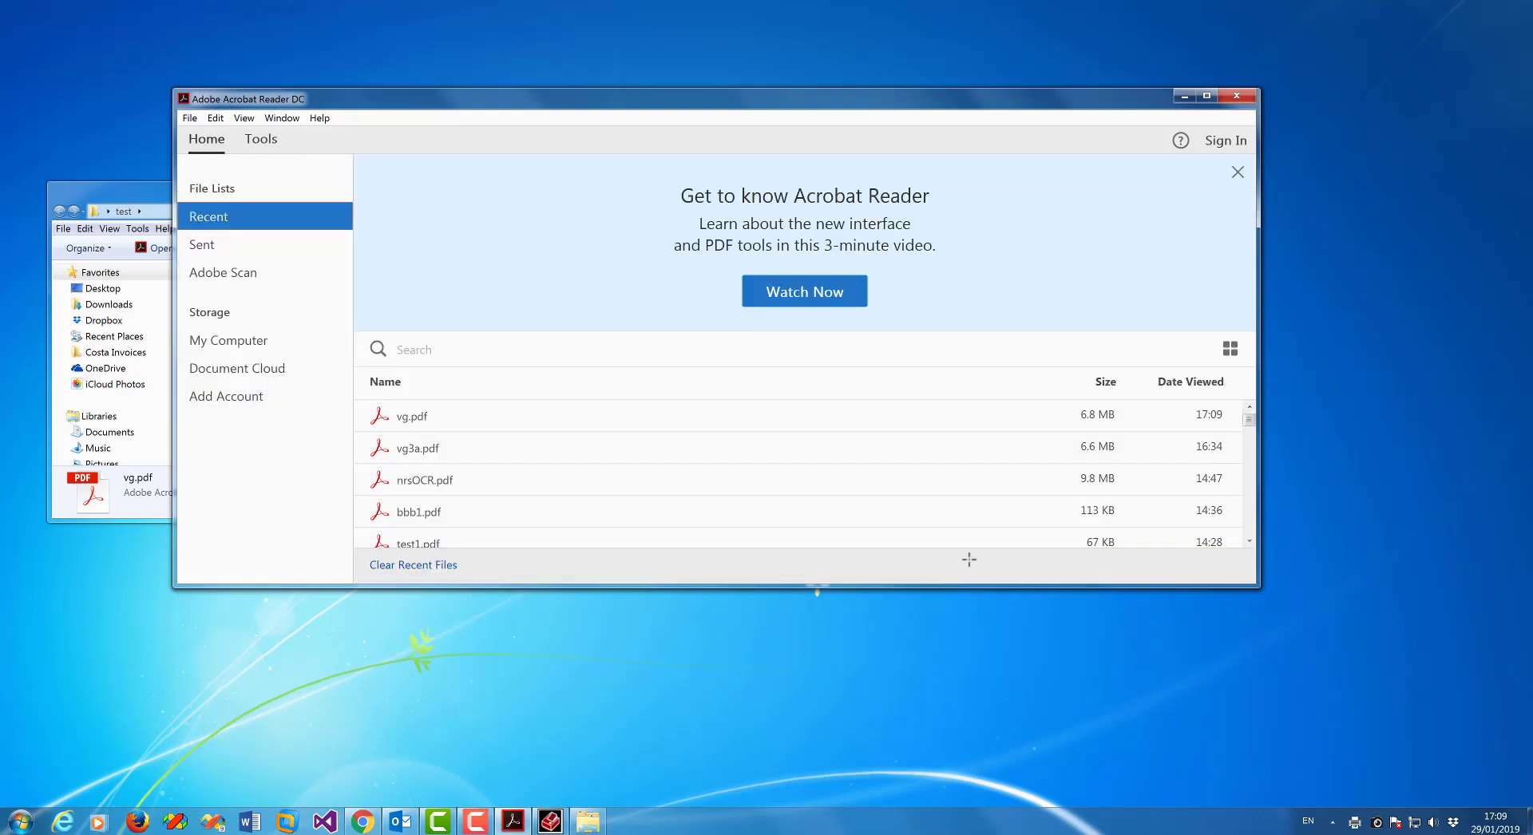
{"action": "left_click", "coordinate": [1183, 98]}
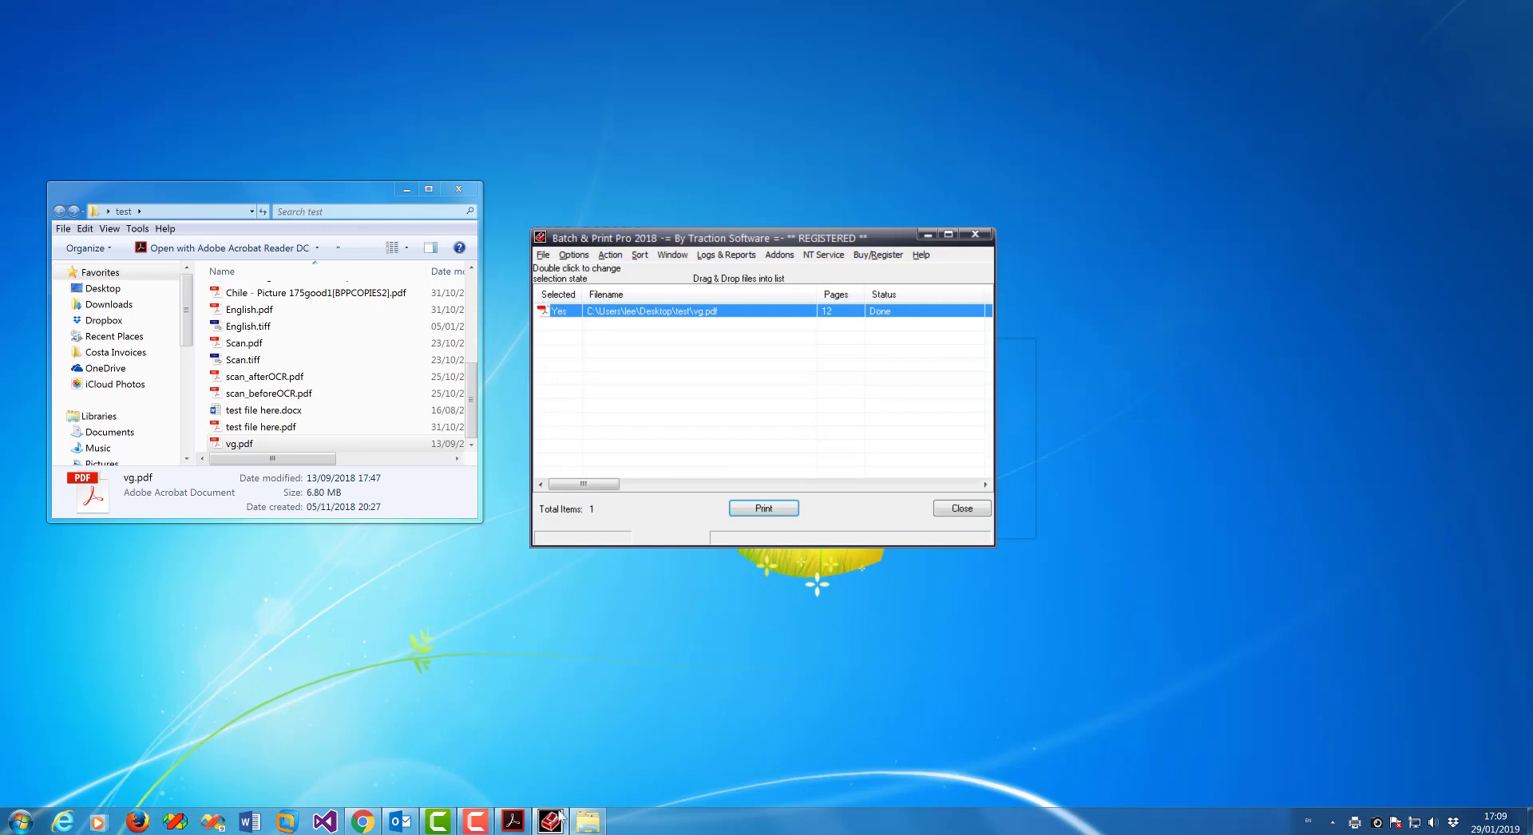
{"action": "double_click", "coordinate": [1355, 825]}
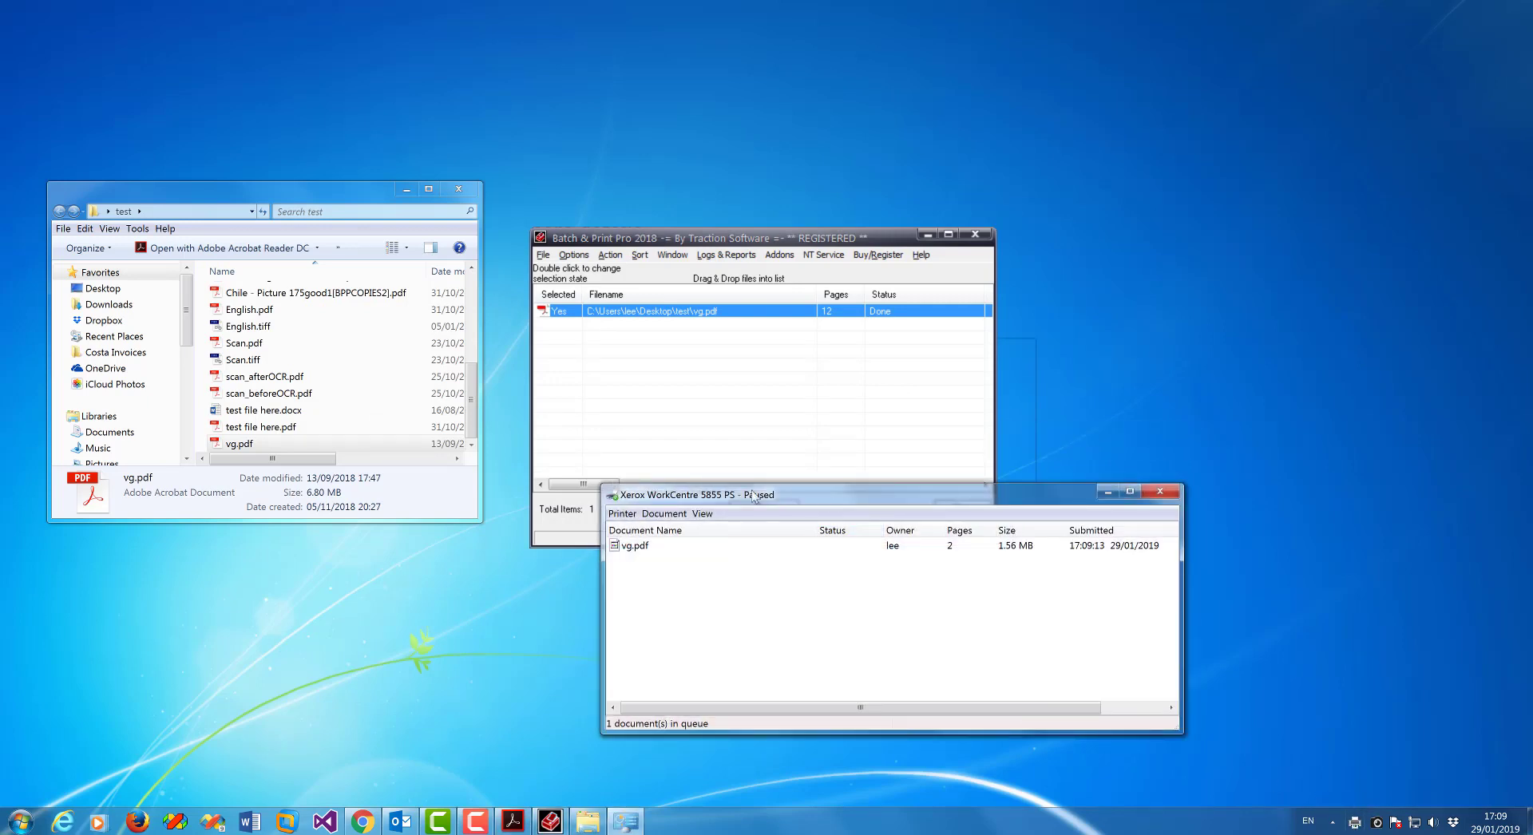
{"action": "left_click_drag", "start_coordinate": [753, 497], "coordinate": [718, 449]}
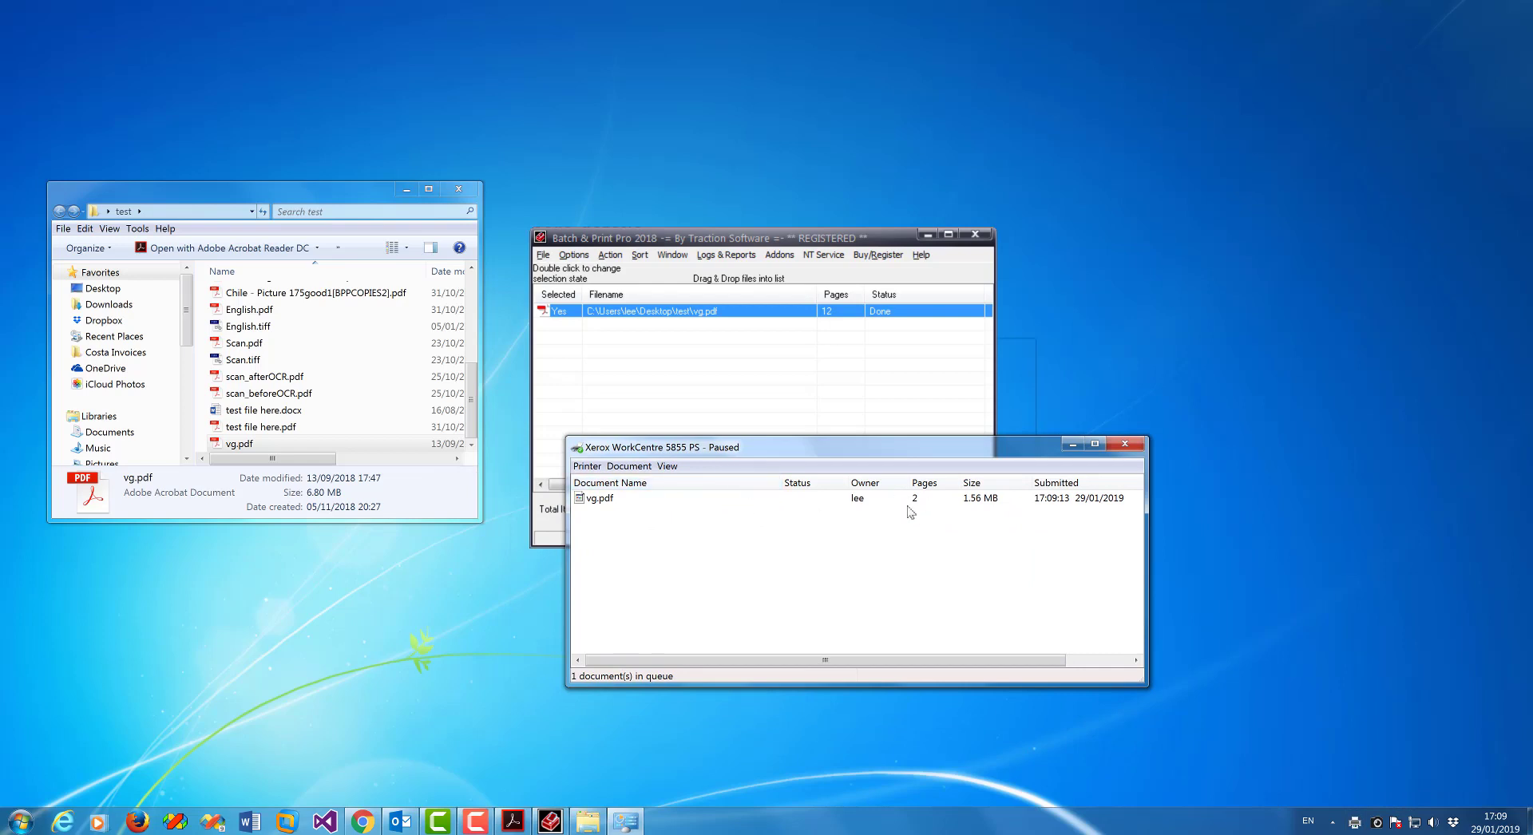
{"action": "left_click", "coordinate": [728, 363]}
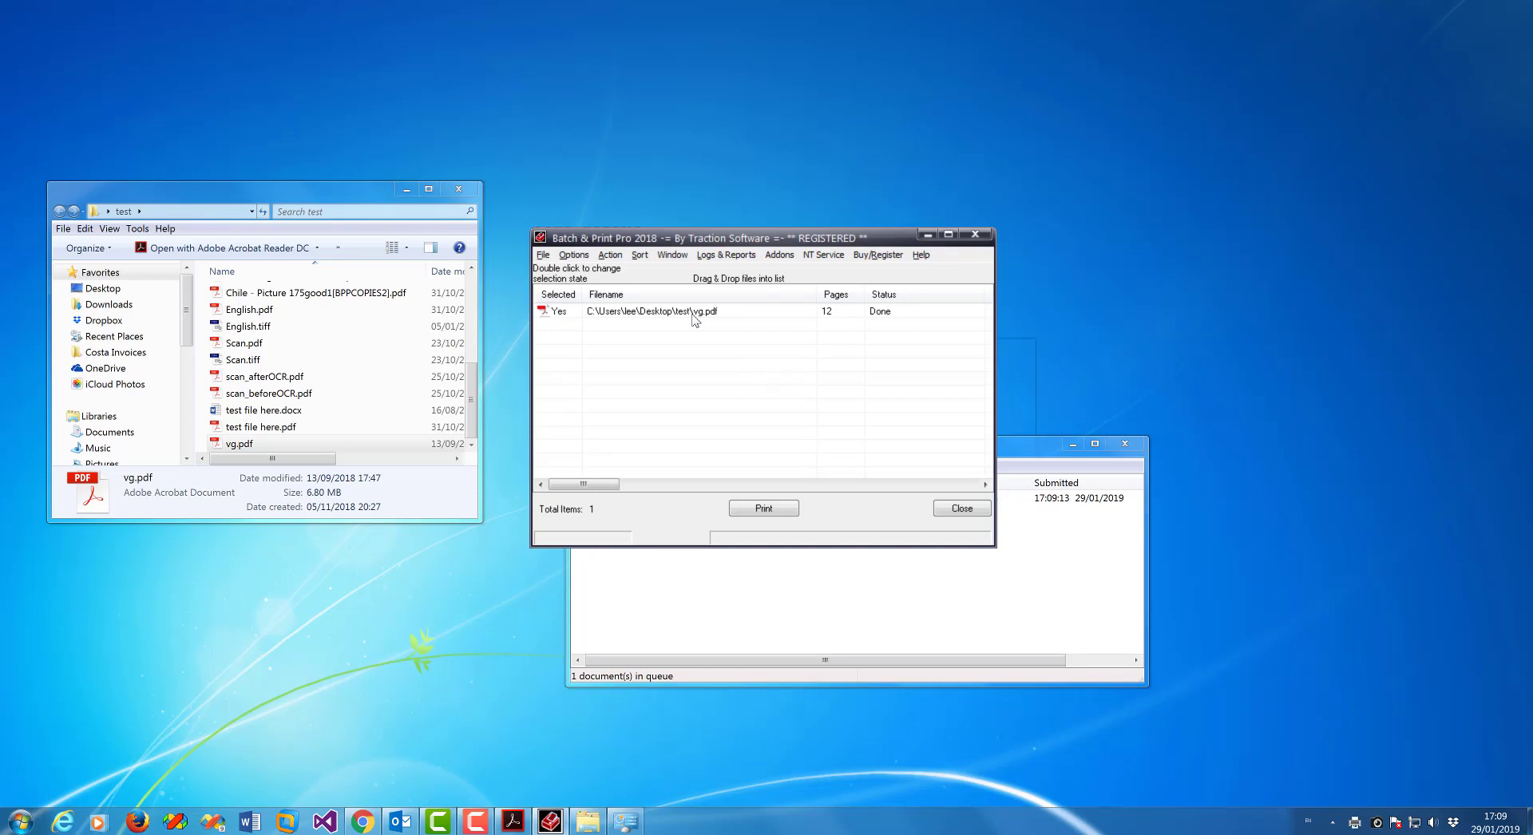
- Copy vg.pdf's add-on parameters and paste them into the default PDF Addon field, then save
{"action": "right_click", "coordinate": [692, 316]}
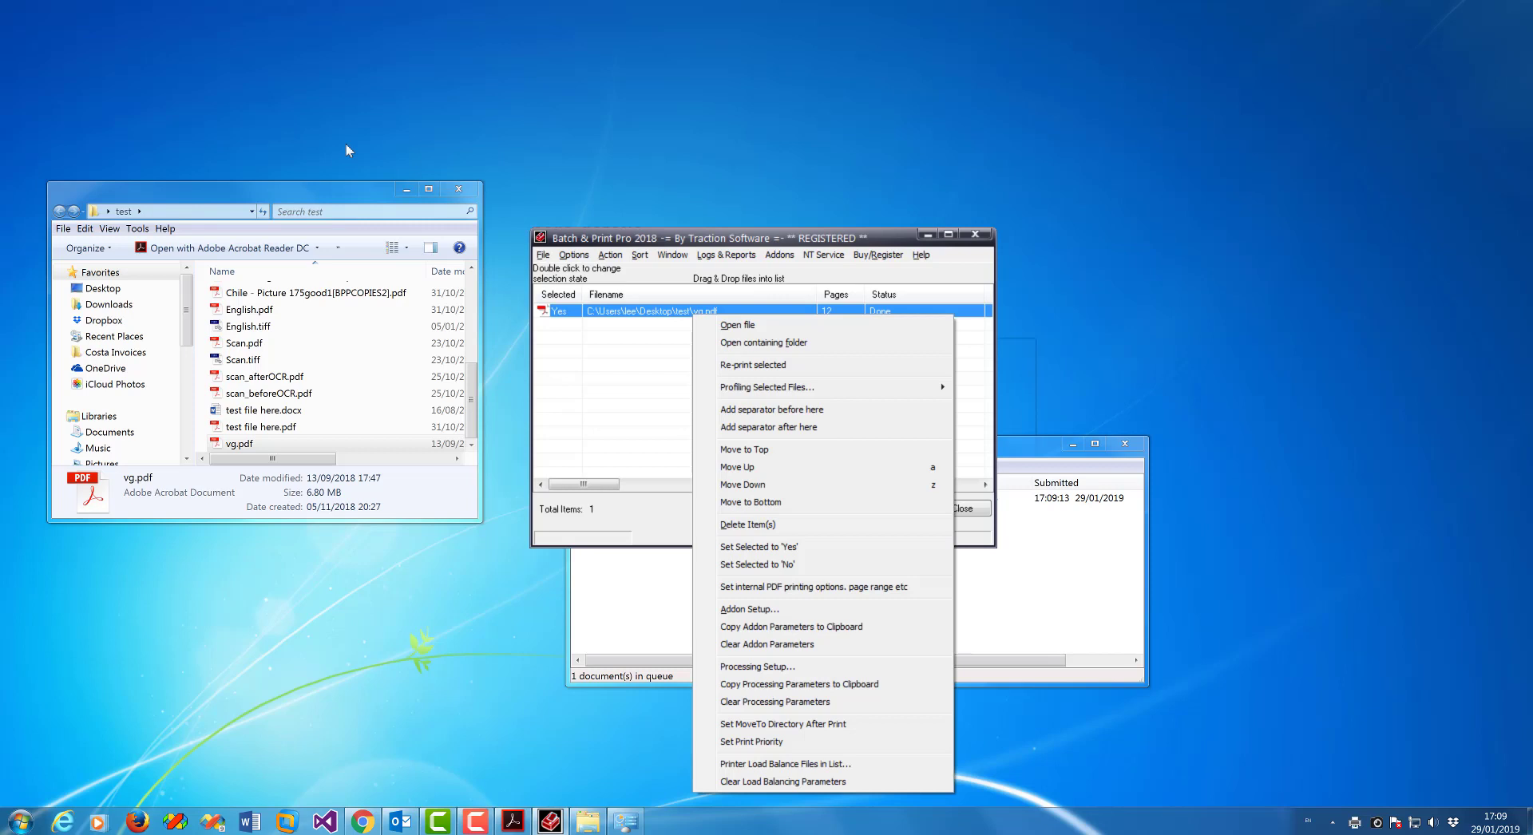
{"action": "left_click", "coordinate": [836, 627]}
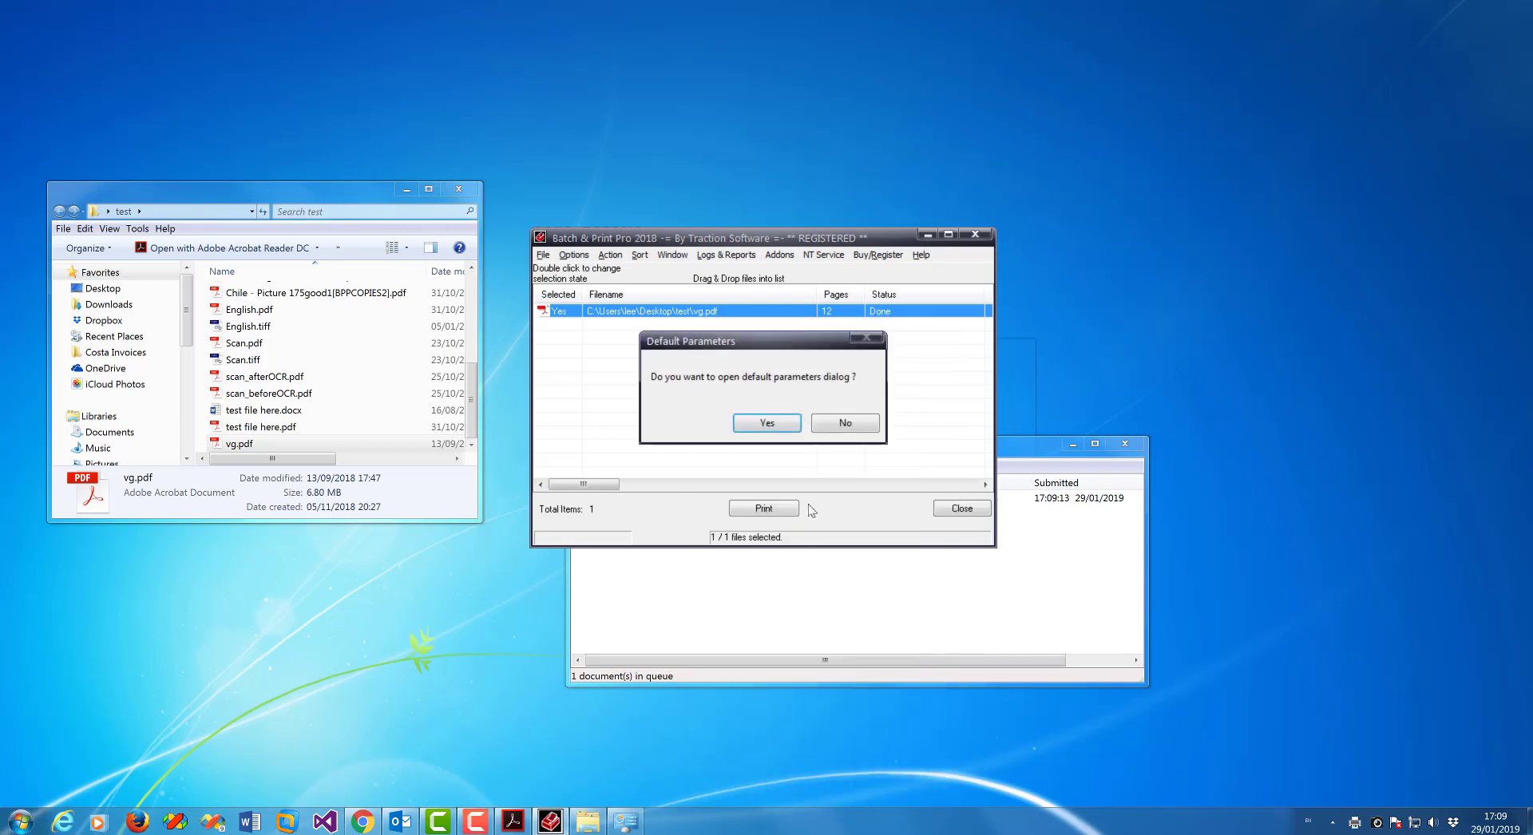
{"action": "left_click", "coordinate": [768, 425]}
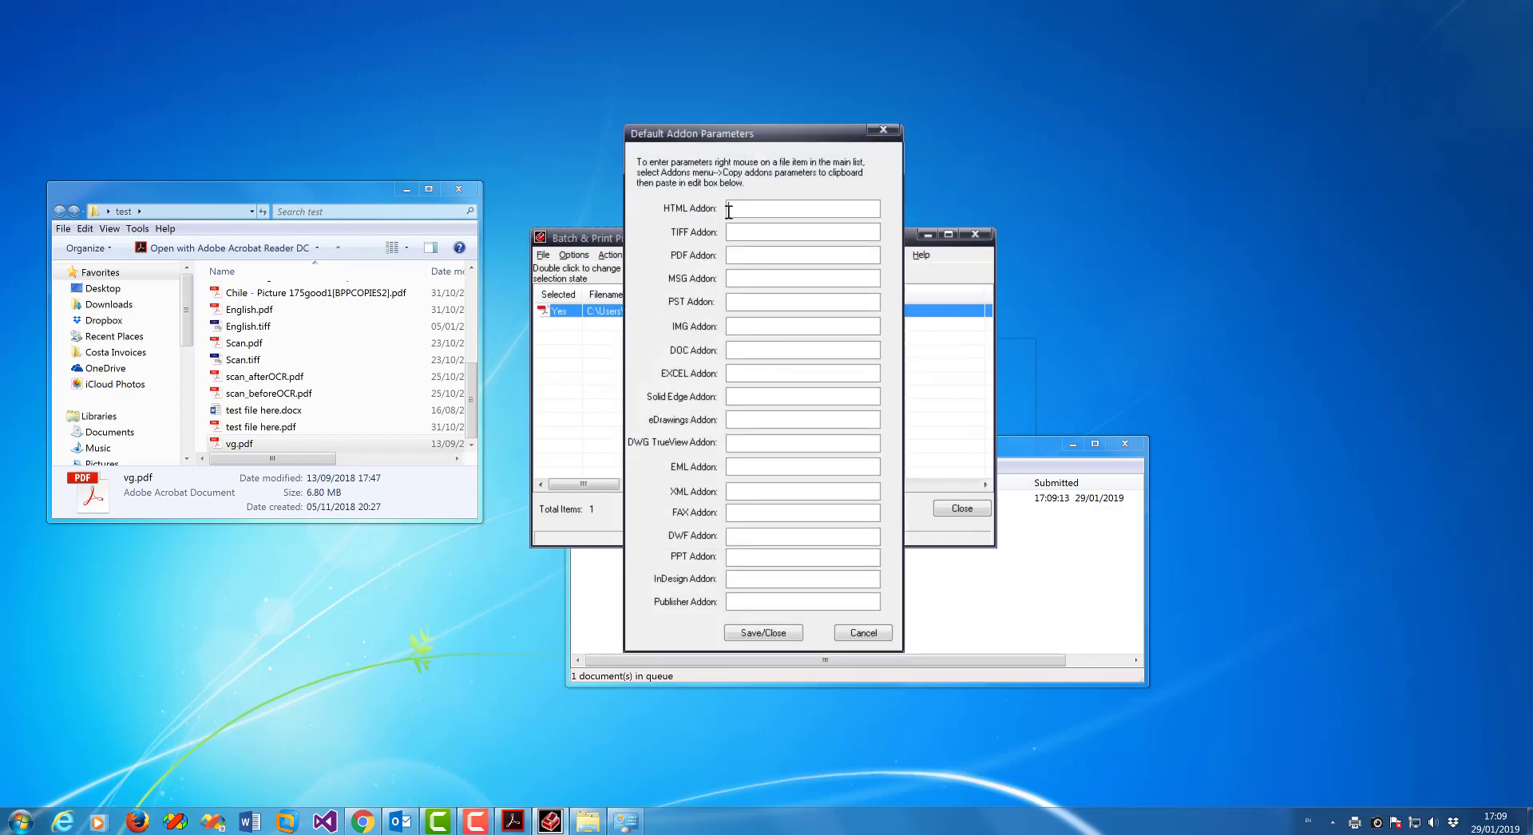
{"action": "right_click", "coordinate": [752, 254]}
{"action": "left_click", "coordinate": [791, 322]}
{"action": "double_click", "coordinate": [763, 256]}
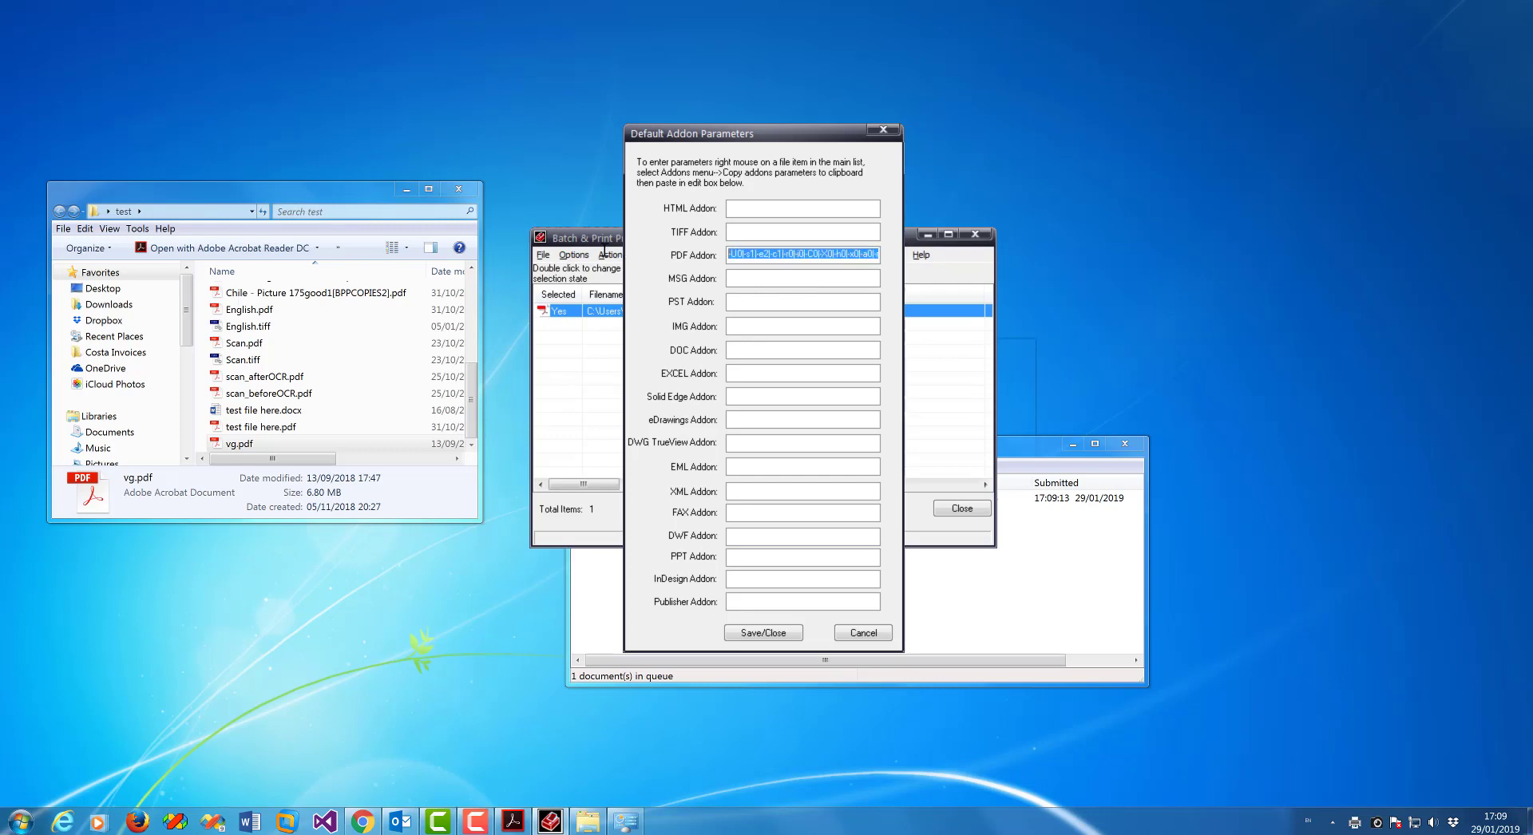
{"action": "left_click", "coordinate": [795, 635]}
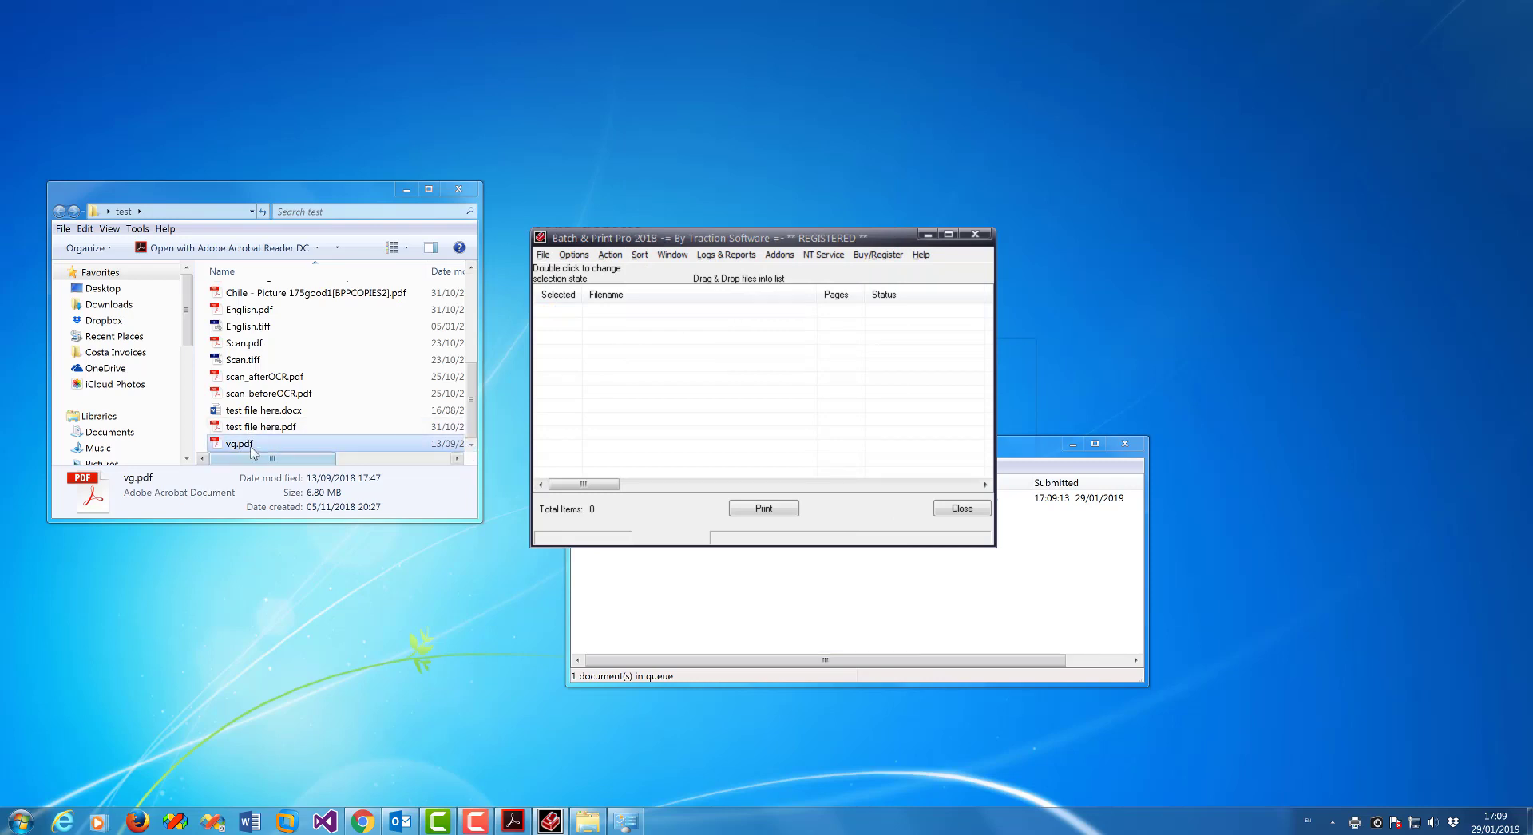
- Re-add vg.pdf, check the list columns, and print it through the PDF add-on
{"action": "left_click_drag", "start_coordinate": [274, 440], "coordinate": [719, 360]}
{"action": "left_click_drag", "start_coordinate": [583, 484], "coordinate": [724, 485]}
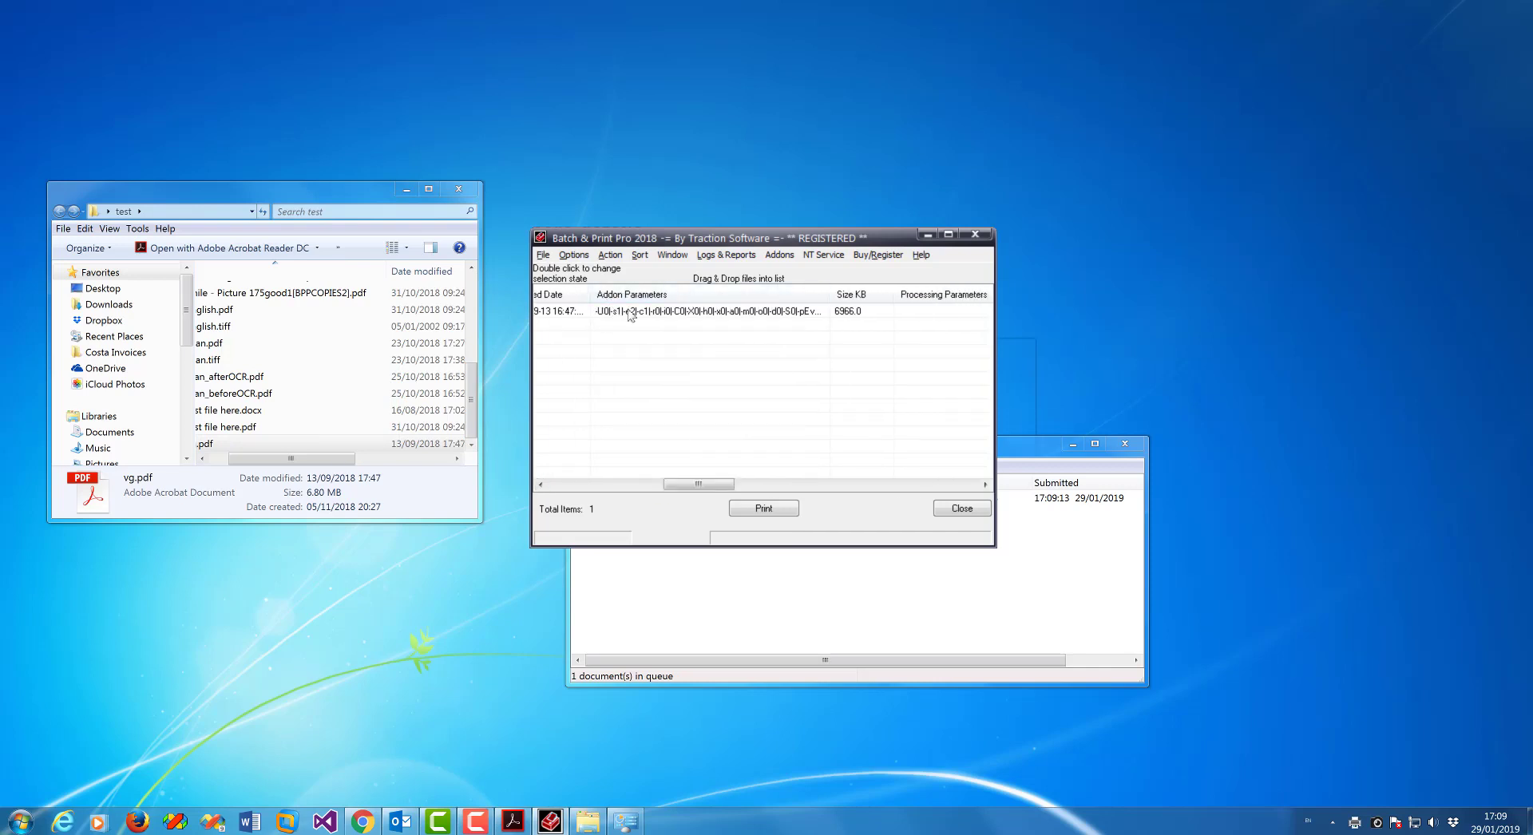
{"action": "left_click_drag", "start_coordinate": [829, 295], "coordinate": [999, 289]}
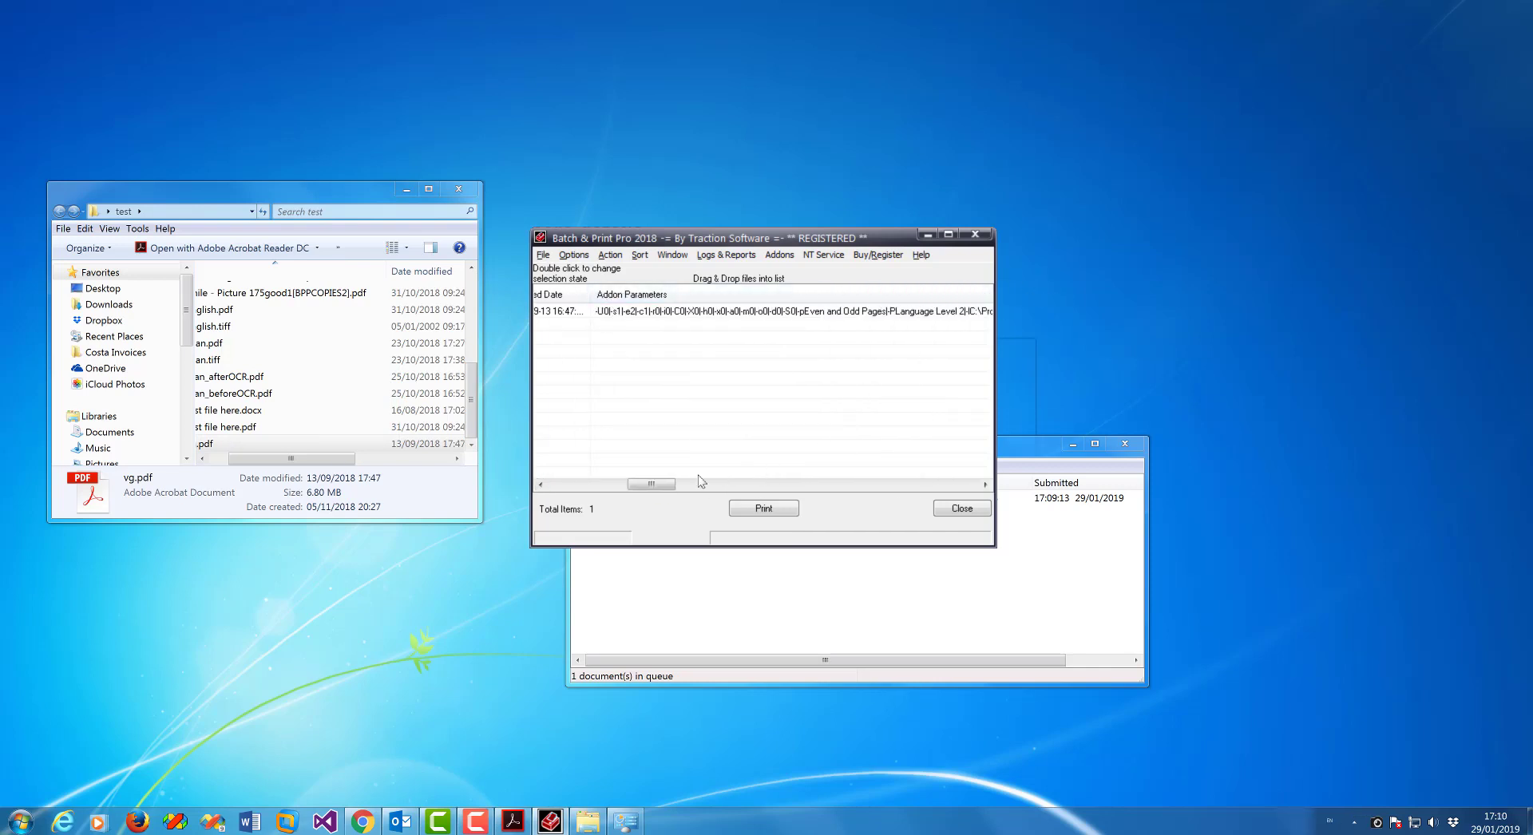
{"action": "left_click_drag", "start_coordinate": [651, 484], "coordinate": [572, 484]}
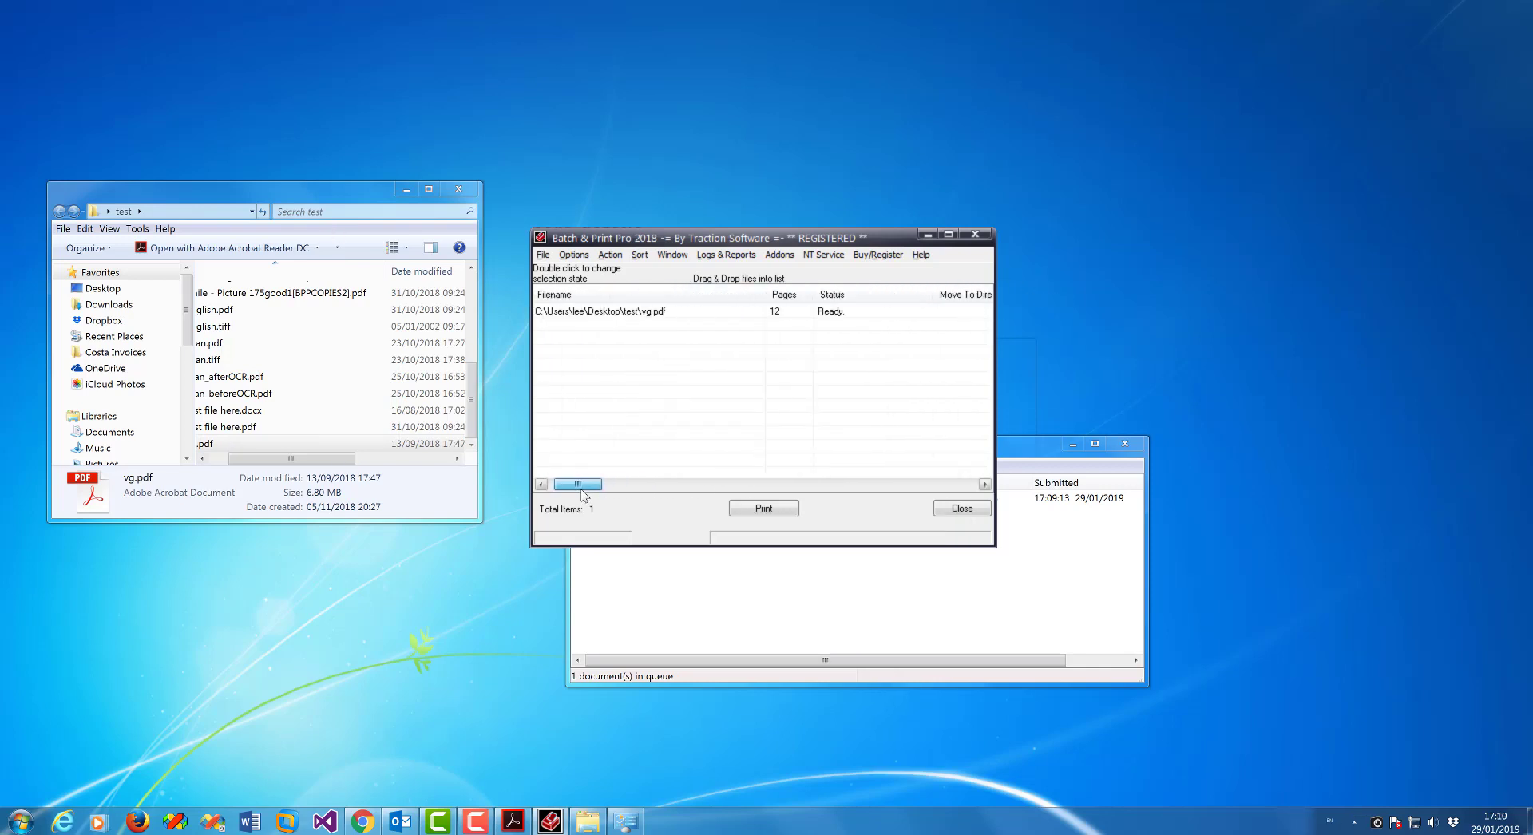
{"action": "left_click", "coordinate": [790, 513]}
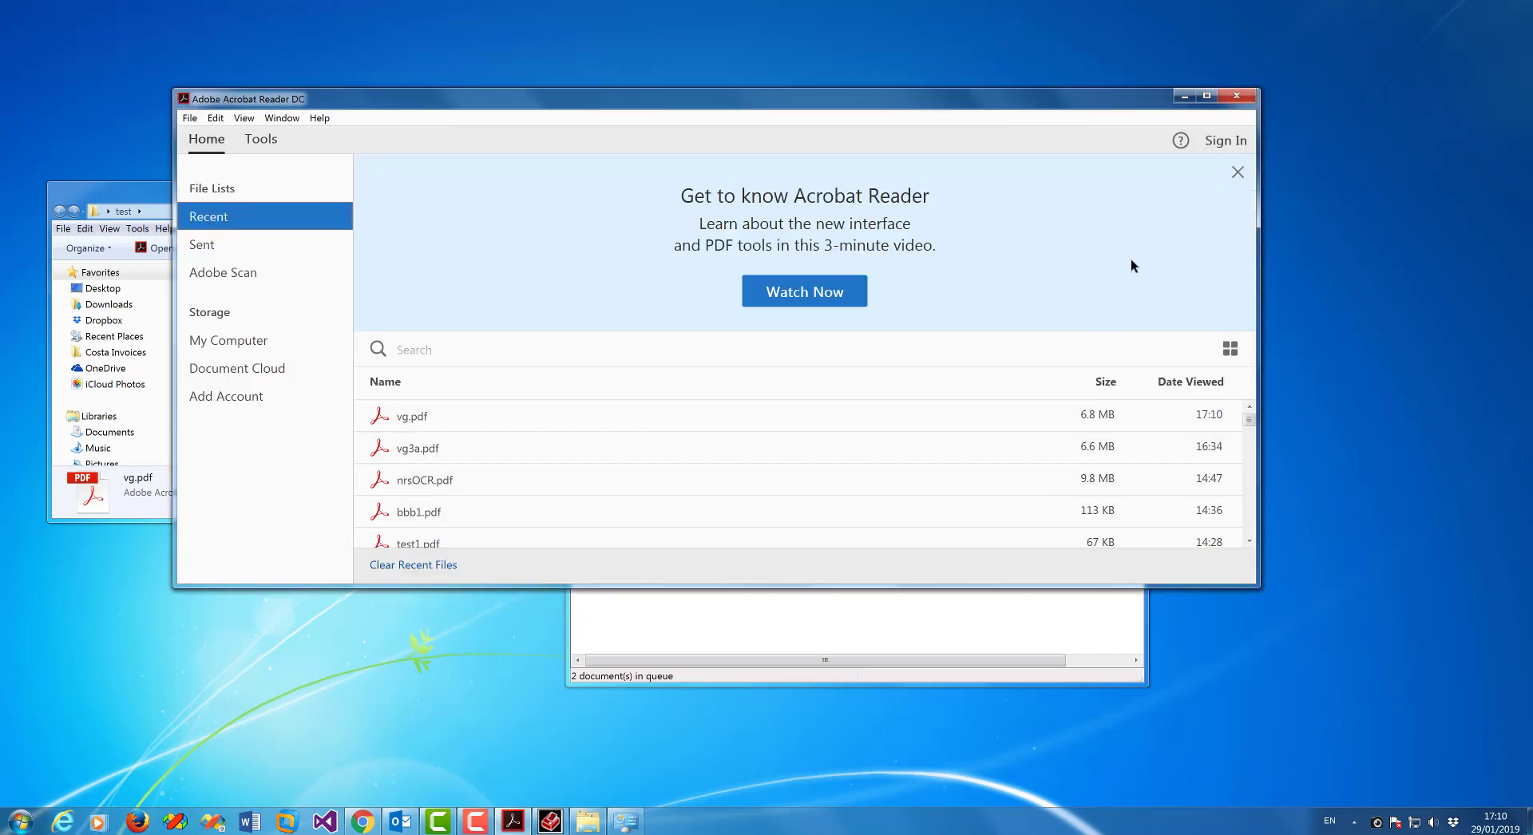
{"action": "left_click", "coordinate": [1184, 95]}
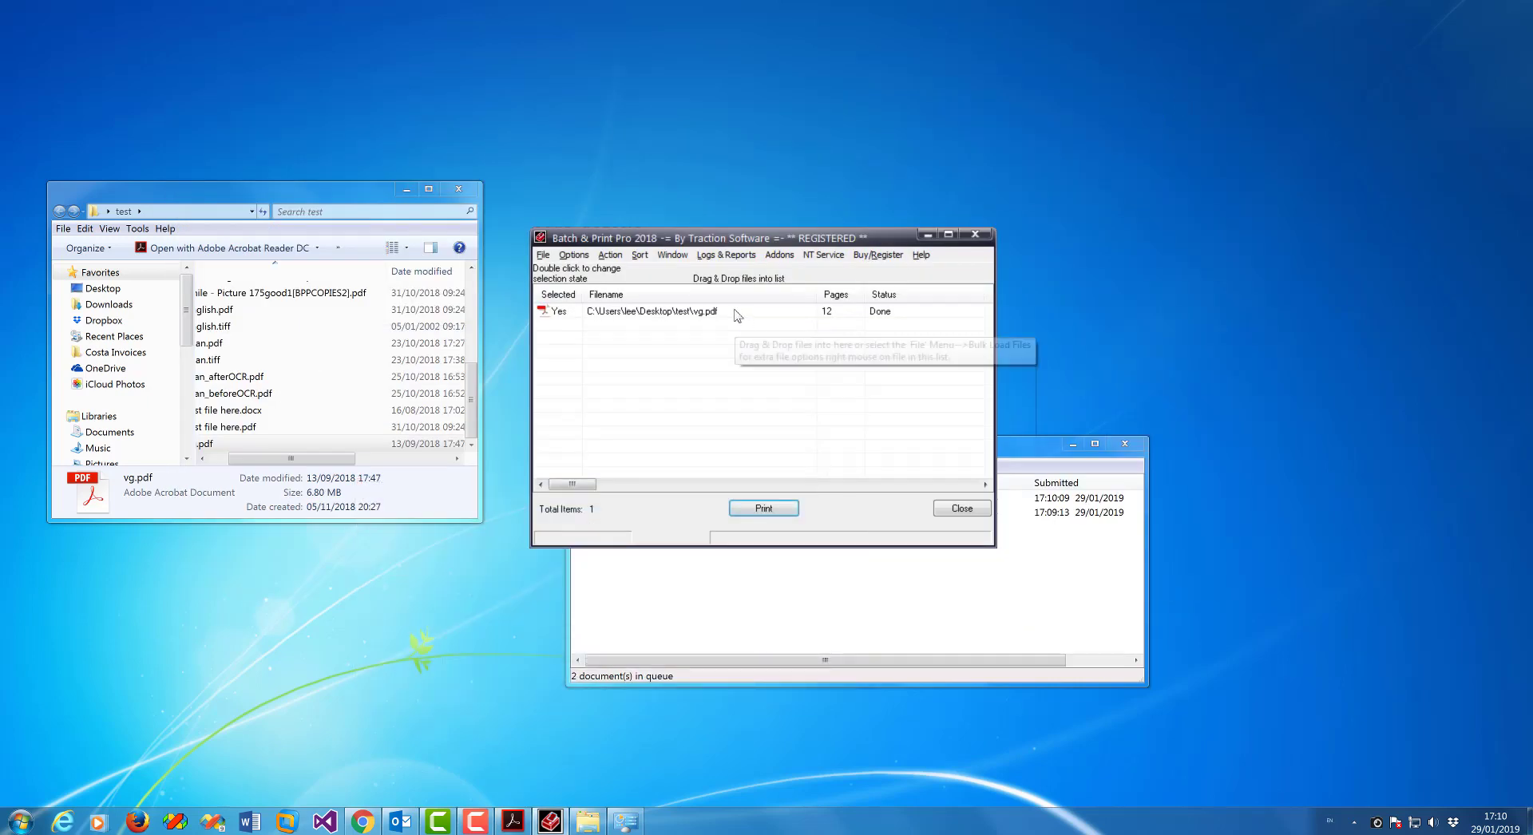
- Open and close vg.pdf's Addon Setup so it prints a third time
{"action": "right_click", "coordinate": [736, 311]}
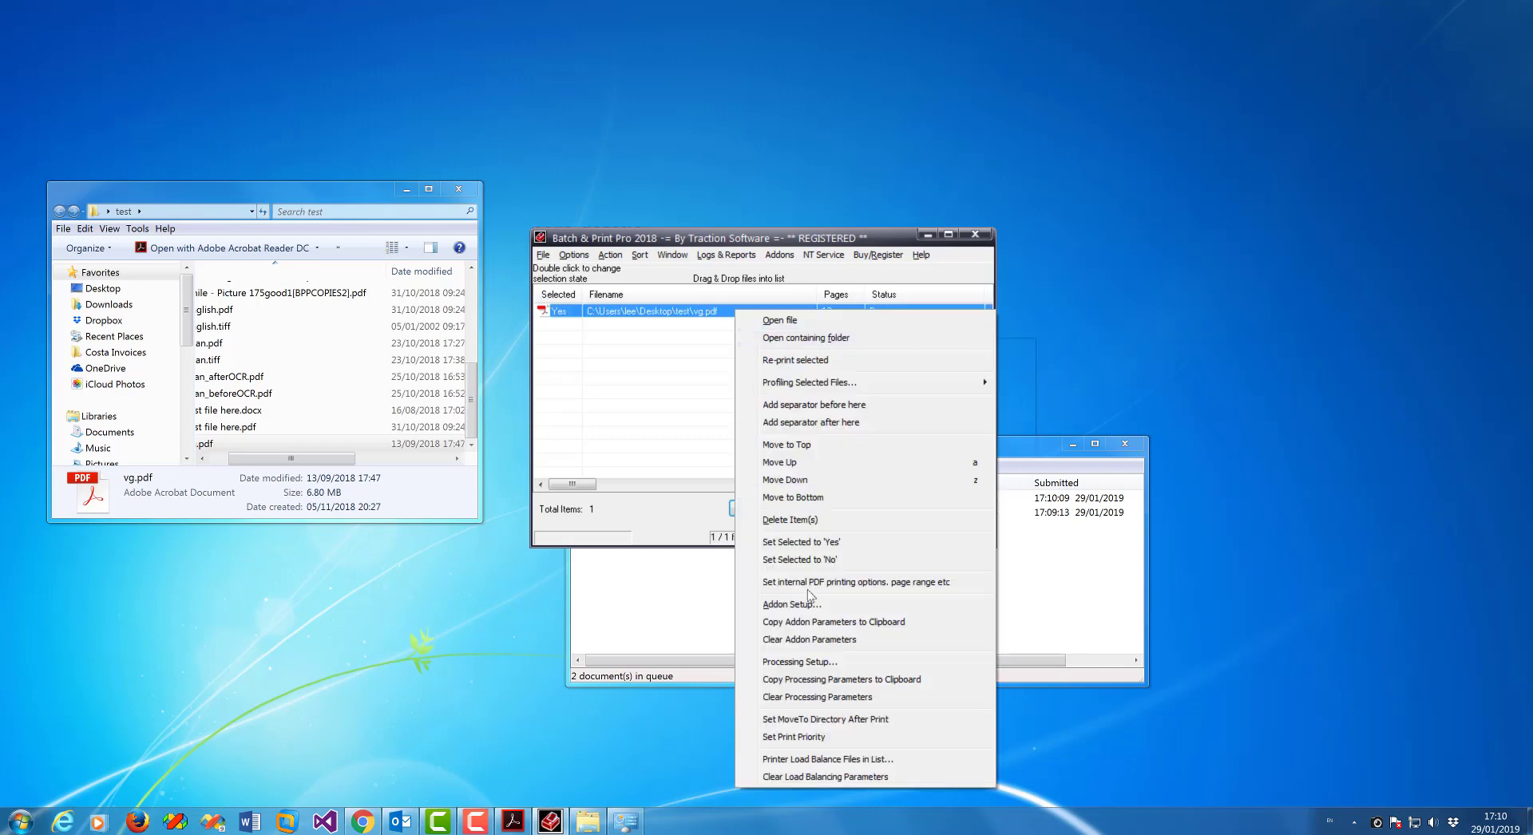
{"action": "left_click", "coordinate": [811, 607]}
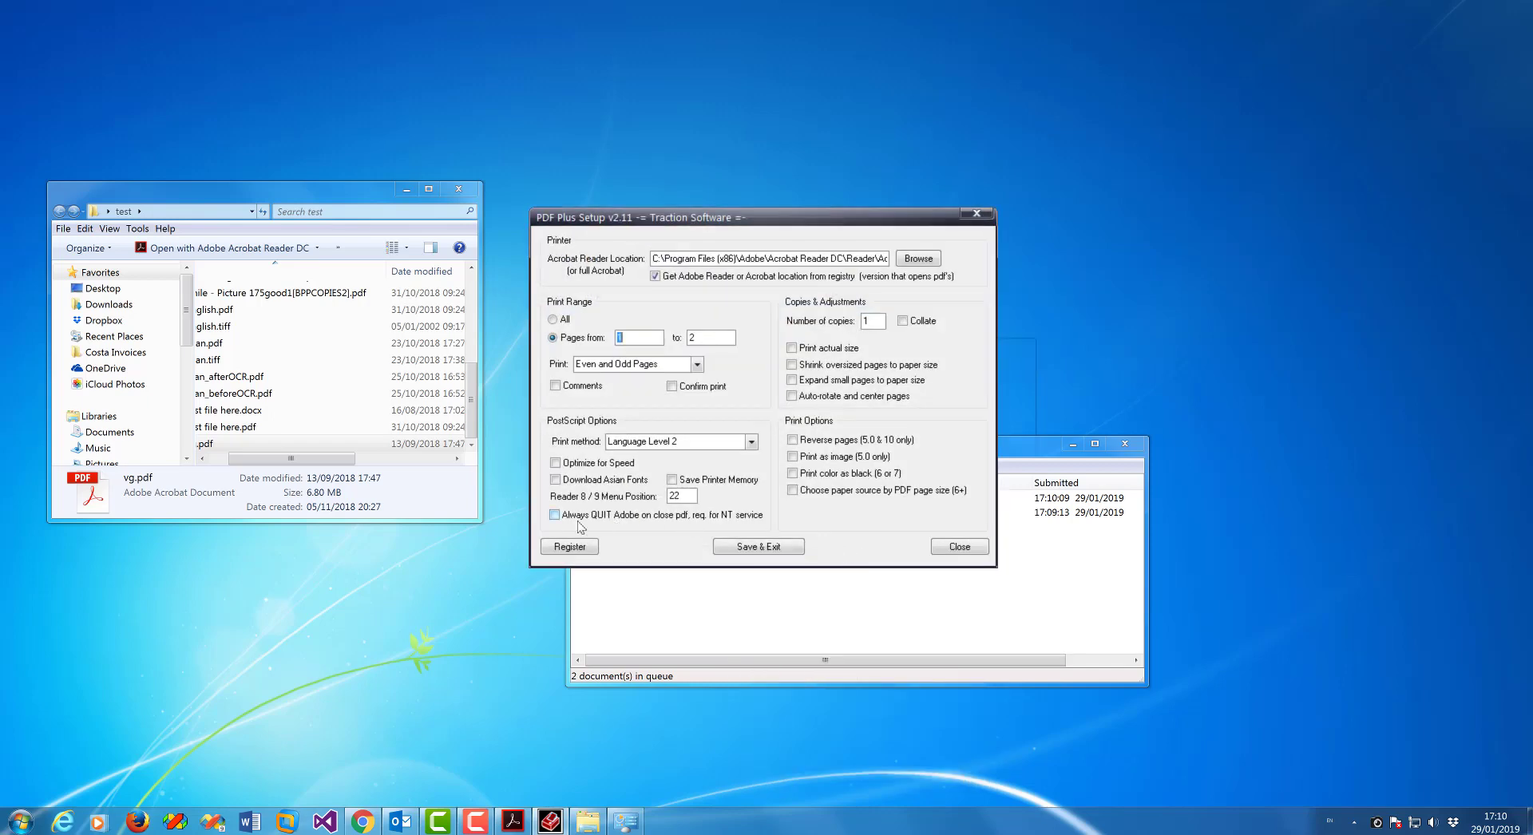
{"action": "left_click", "coordinate": [757, 548]}
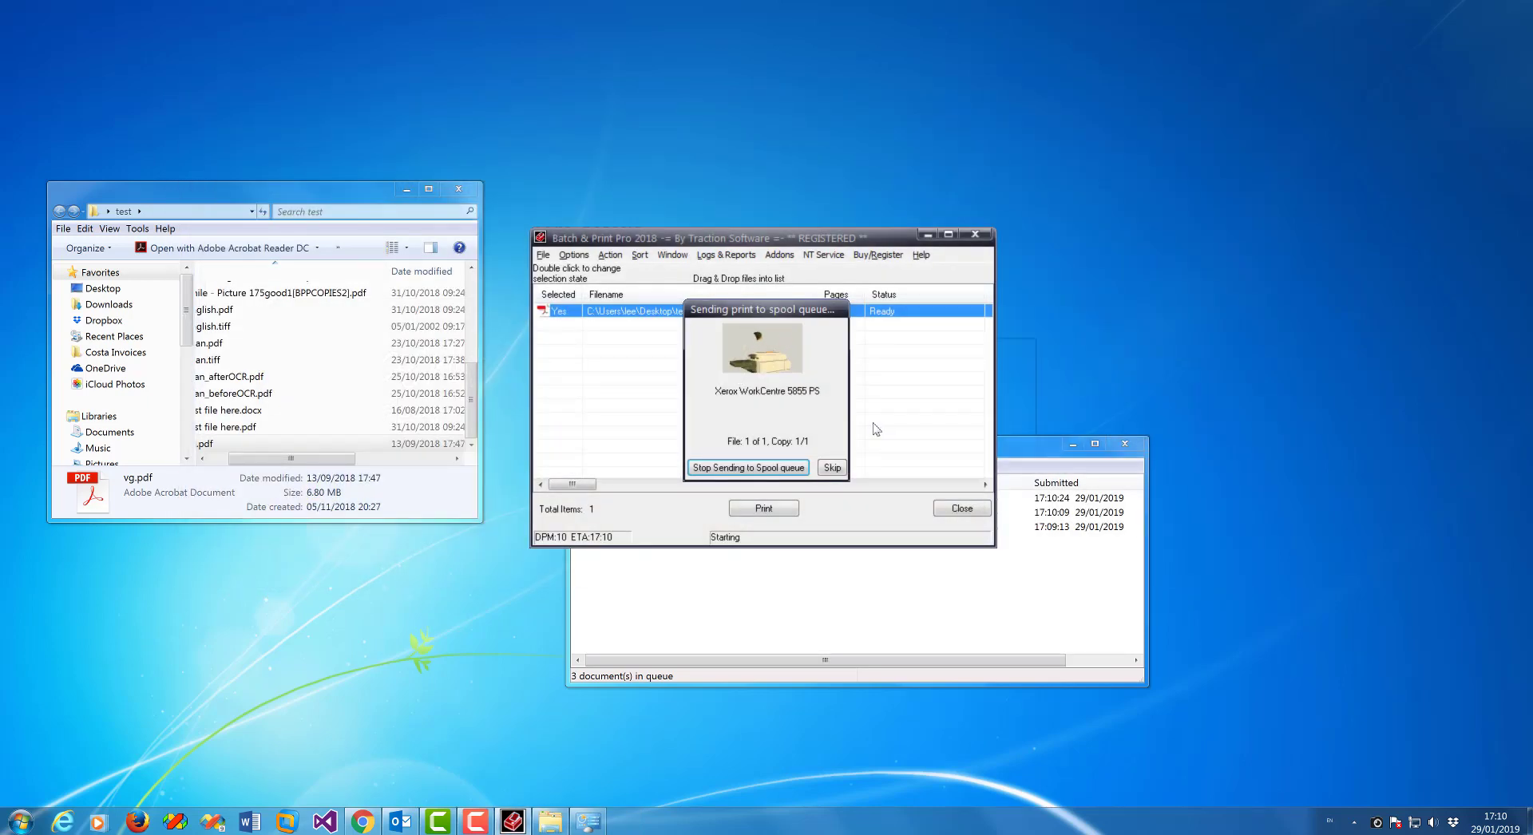
- Select all jobs in the Xerox print queue and cancel them
{"action": "left_click", "coordinate": [897, 583]}
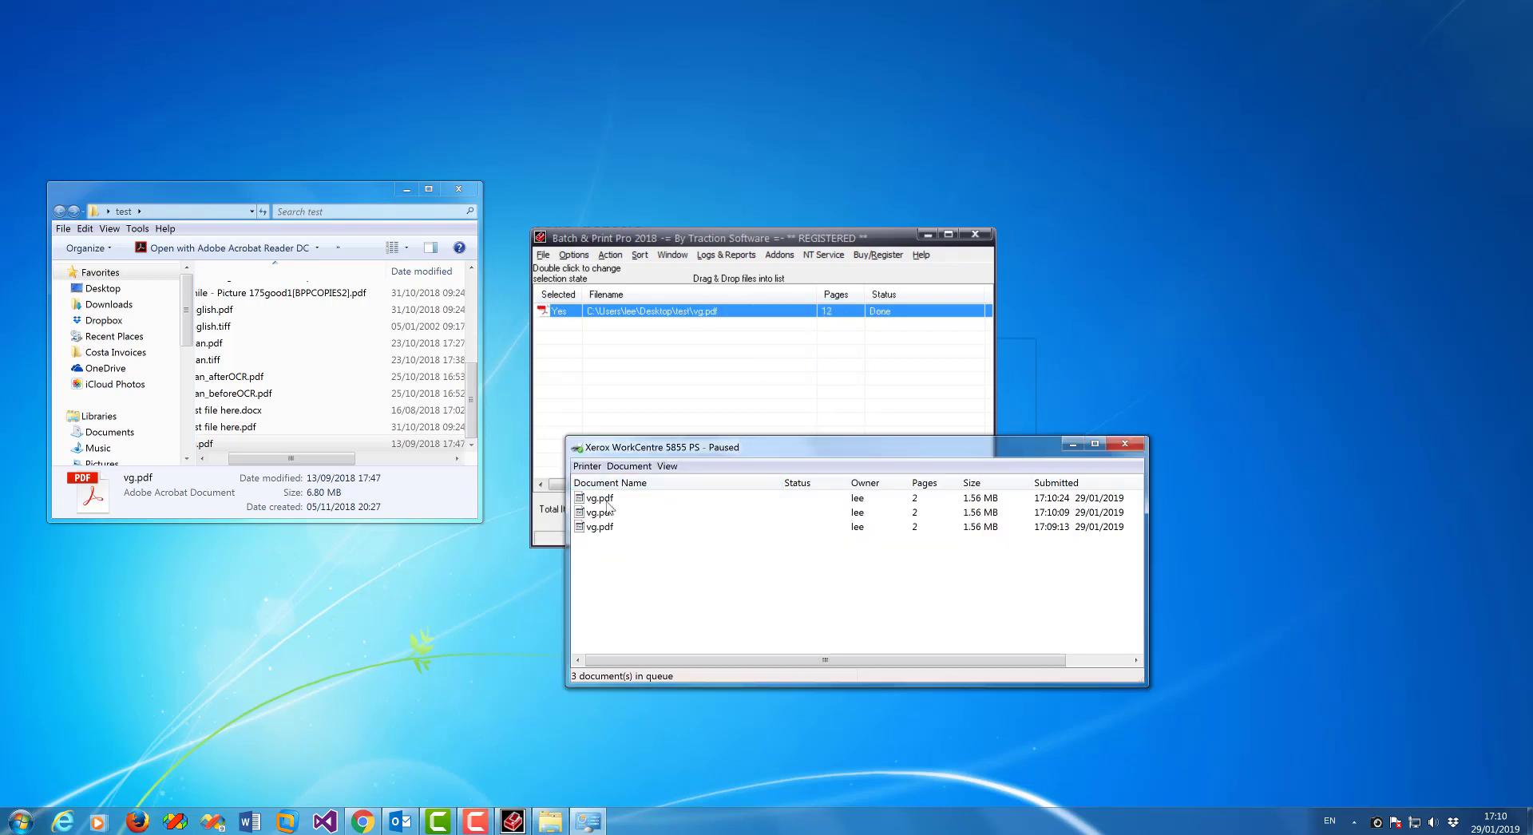
{"action": "left_click", "coordinate": [614, 528]}
{"action": "key", "text": "ctrl+a"}
{"action": "key", "text": "Delete"}
{"action": "left_click", "coordinate": [809, 427]}
{"action": "left_click", "coordinate": [755, 383]}
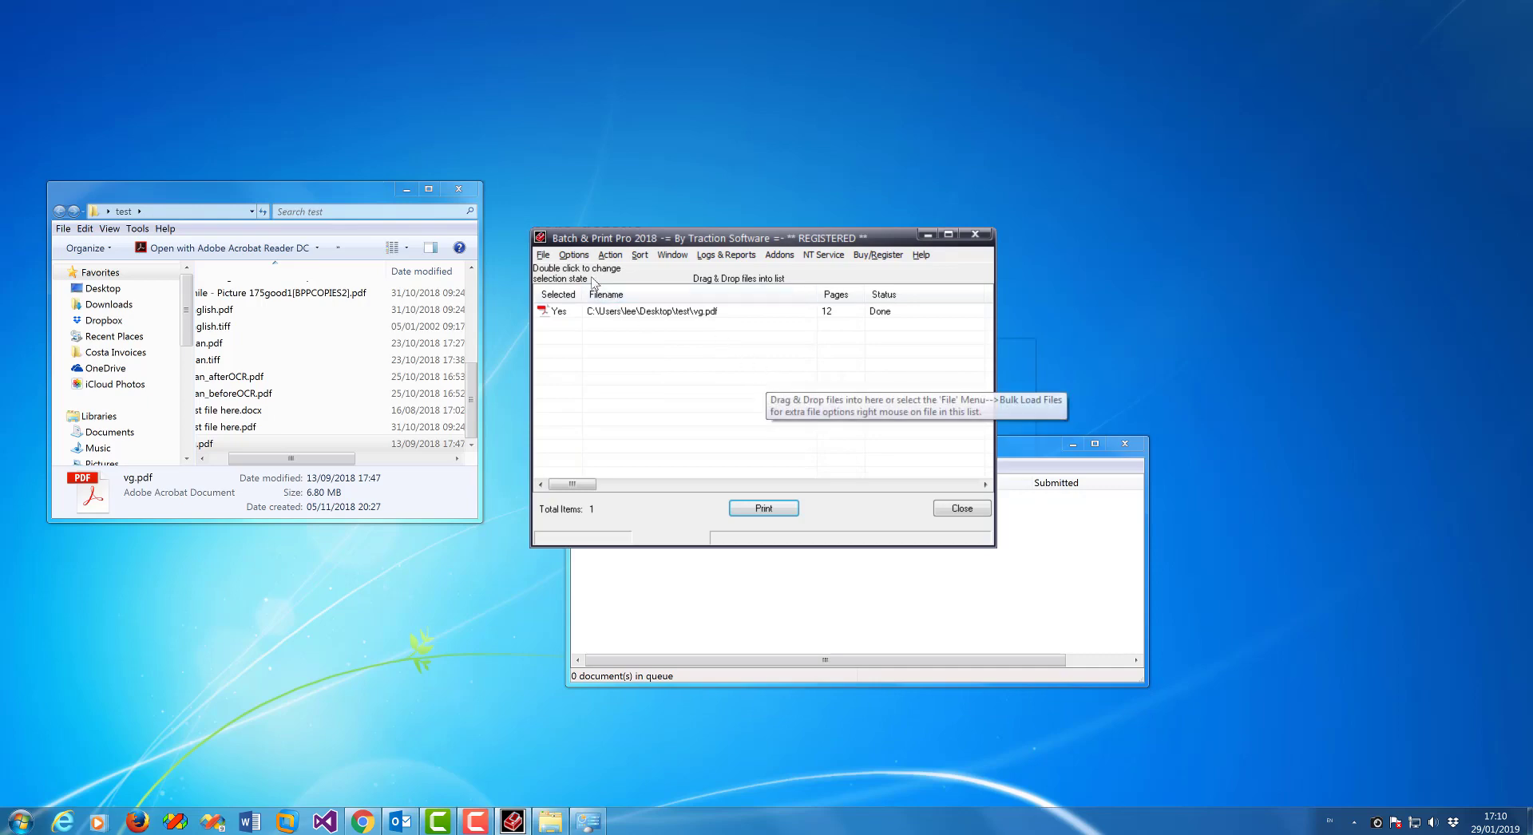
- In Directory Monitor Setup, choose Xerox WorkCentre 5855 PS as the printer
{"action": "left_click", "coordinate": [573, 255]}
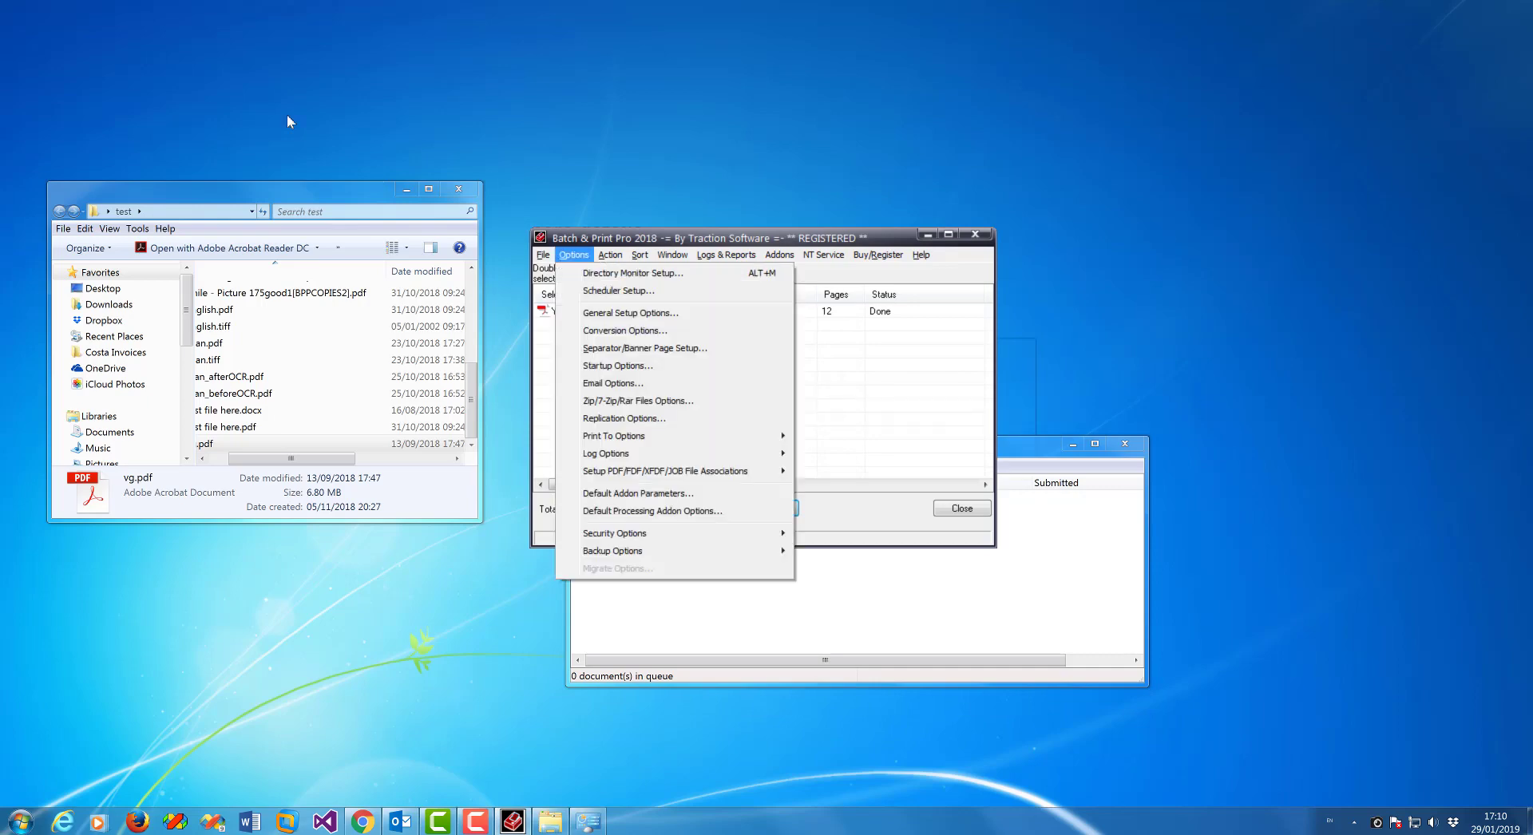
{"action": "left_click", "coordinate": [604, 276]}
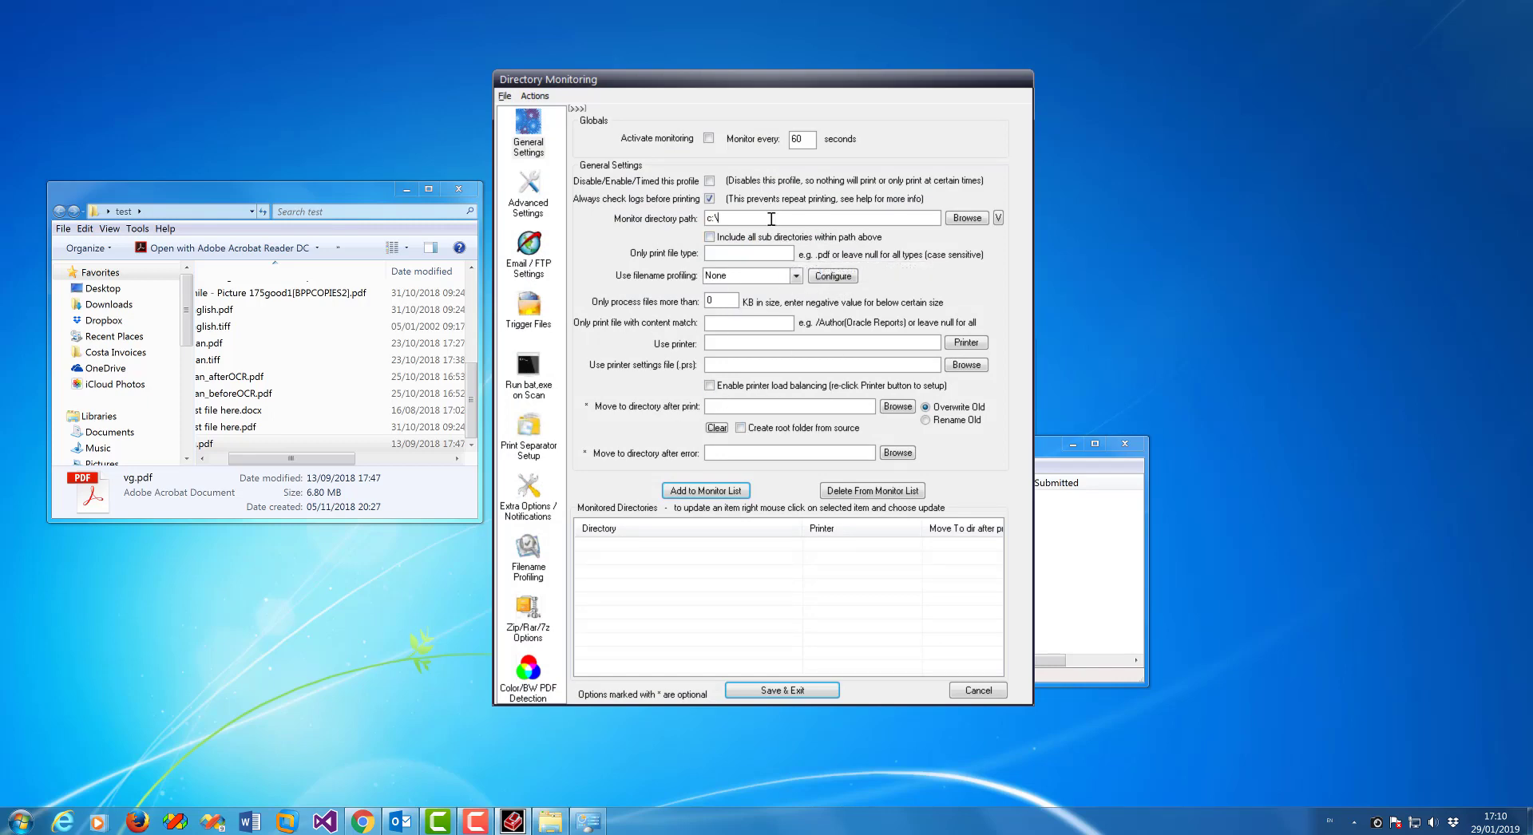
{"action": "left_click", "coordinate": [166, 213]}
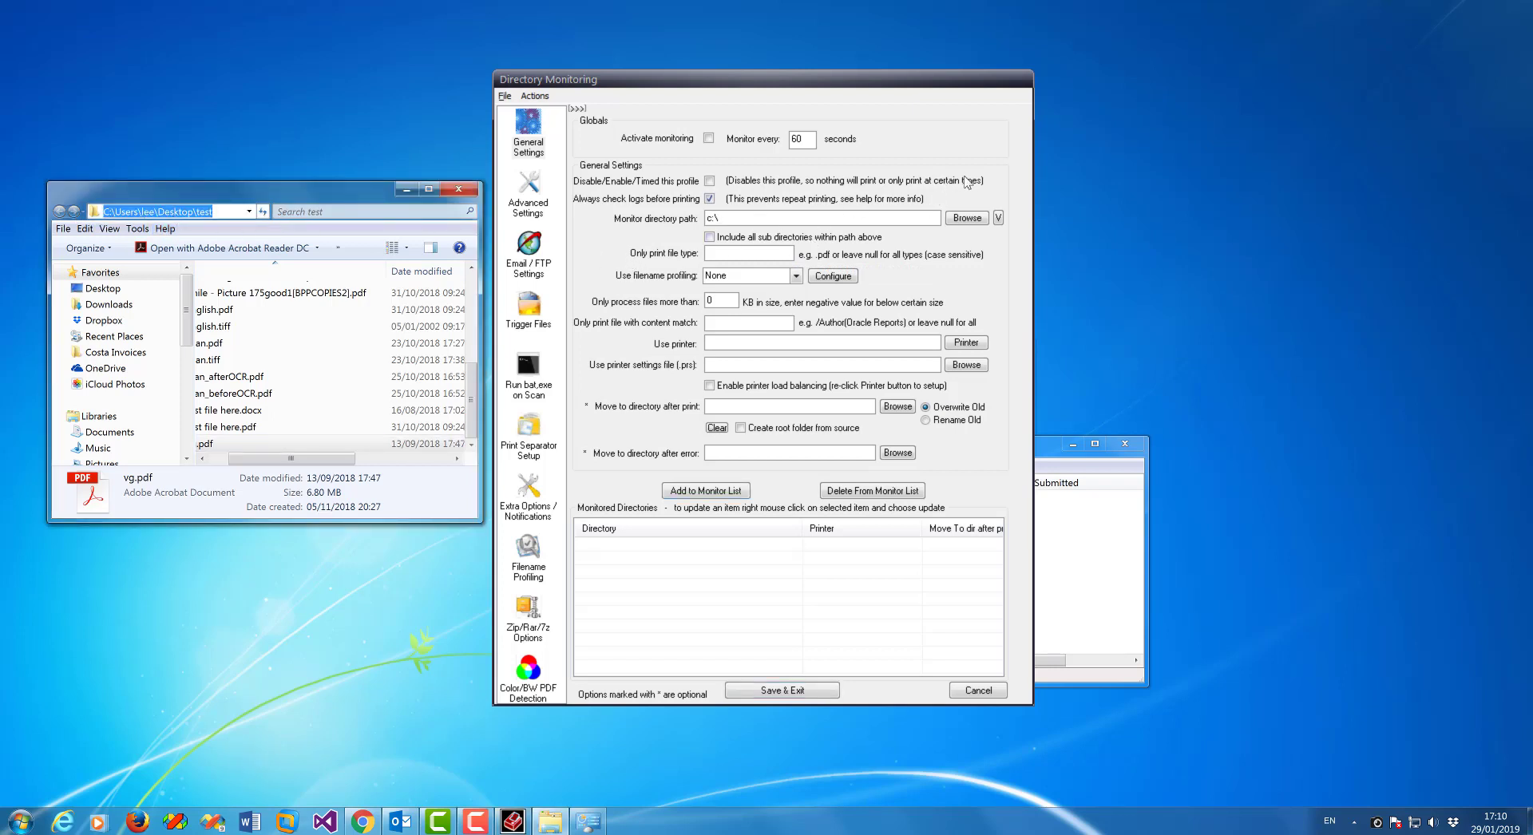
{"action": "left_click", "coordinate": [783, 164]}
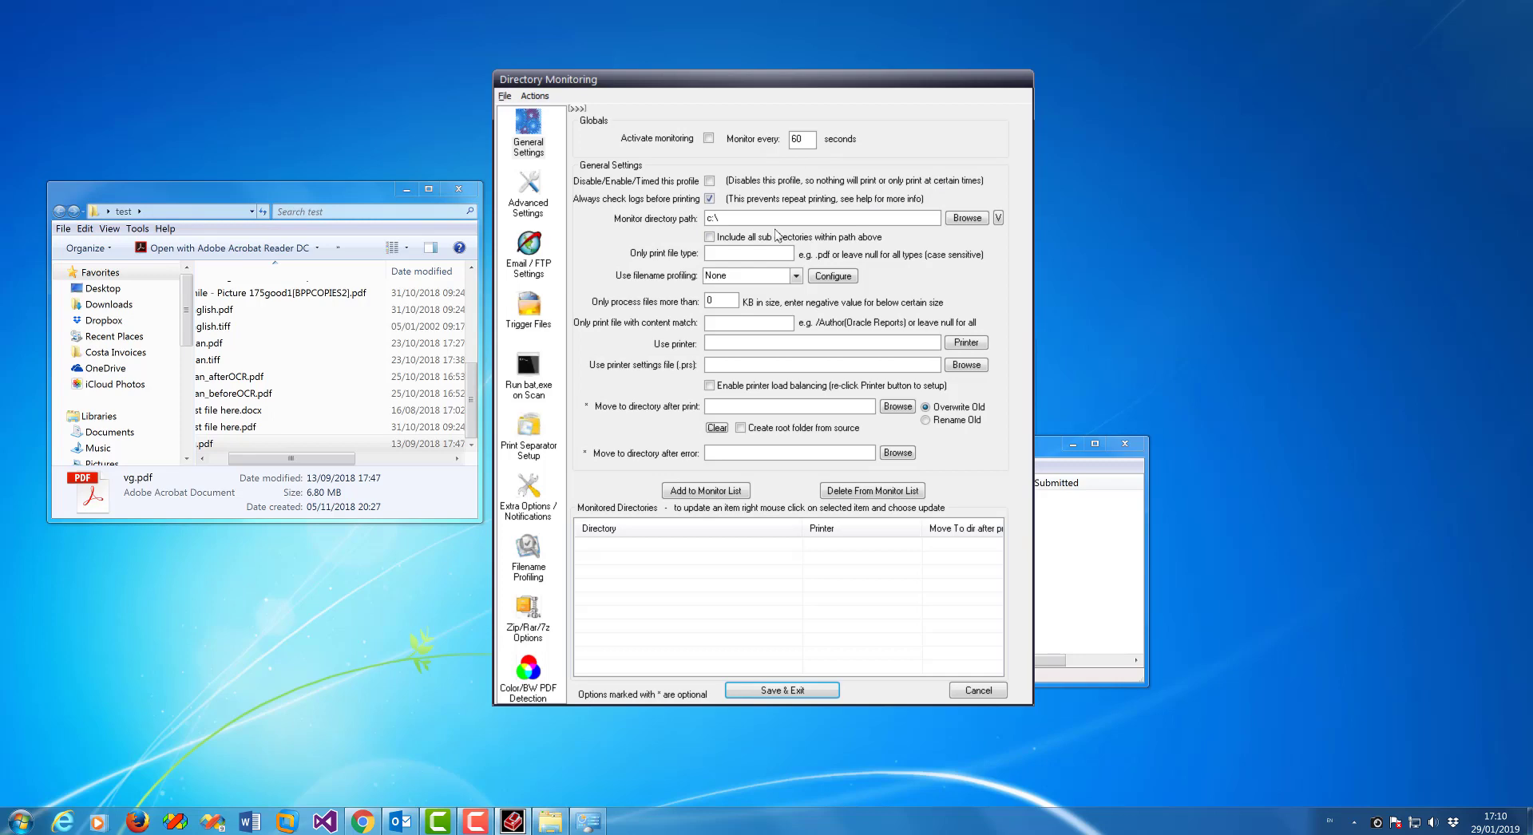
{"action": "left_click", "coordinate": [966, 342]}
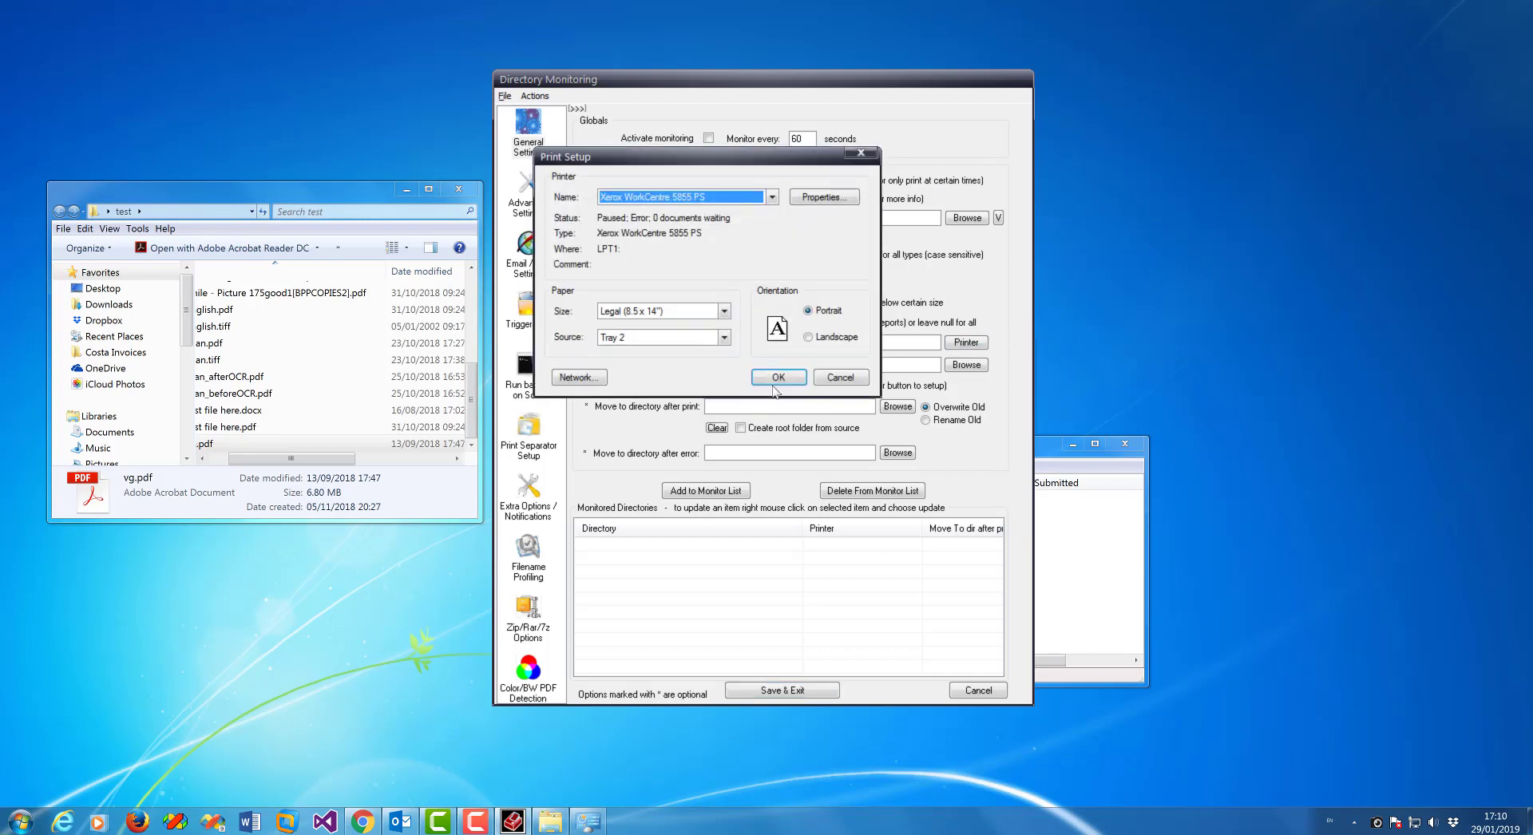
{"action": "left_click", "coordinate": [777, 381]}
- Set the monitored folder to Desktop\test and review the printed file types
{"action": "left_click", "coordinate": [967, 218]}
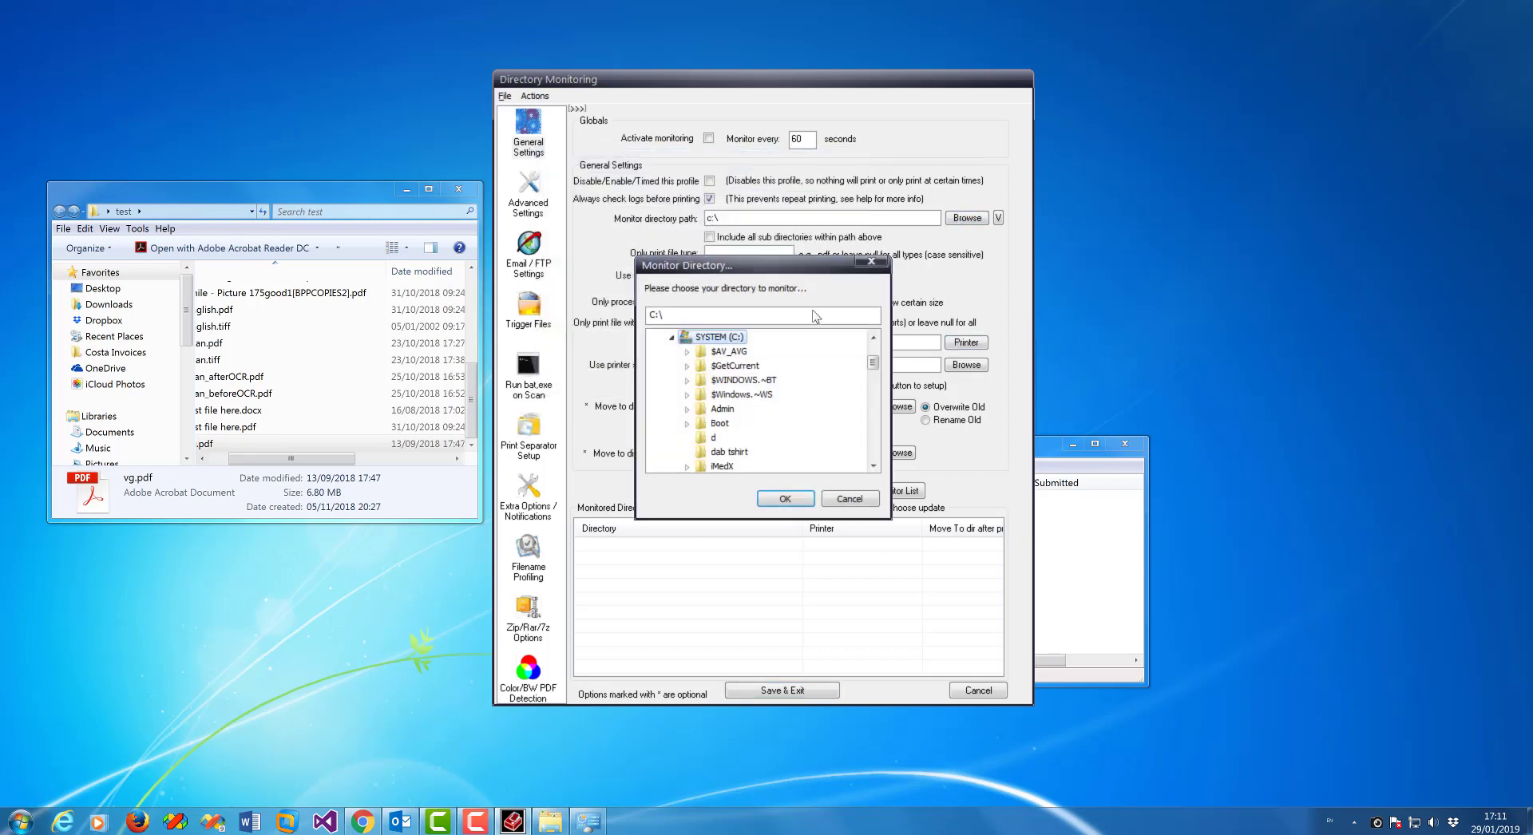
{"action": "left_click_drag", "start_coordinate": [874, 365], "coordinate": [873, 354]}
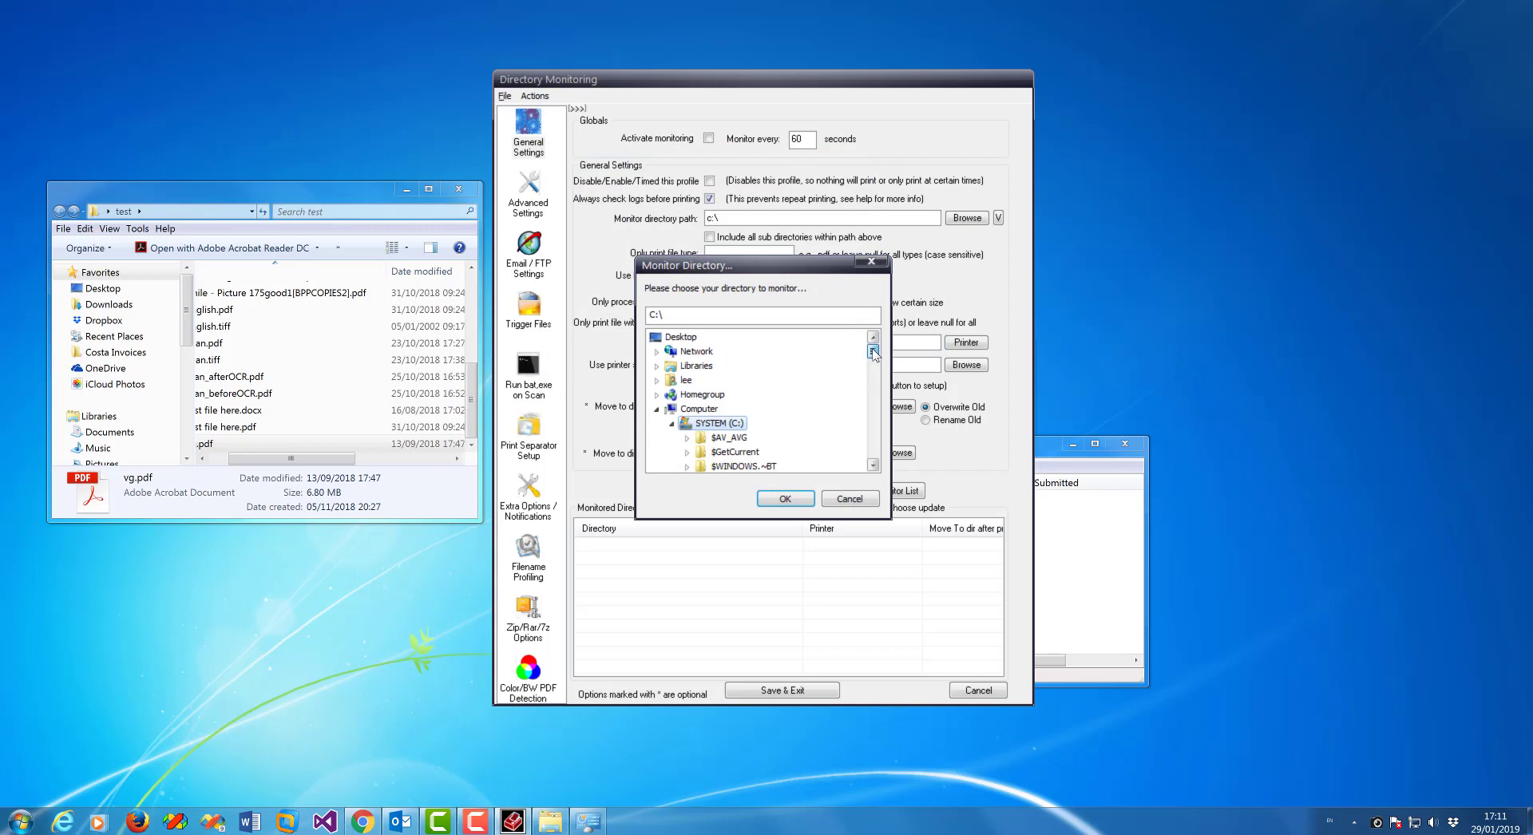
{"action": "left_click", "coordinate": [680, 336]}
{"action": "type", "text": "Users\\lee\\Desktop\\te"}
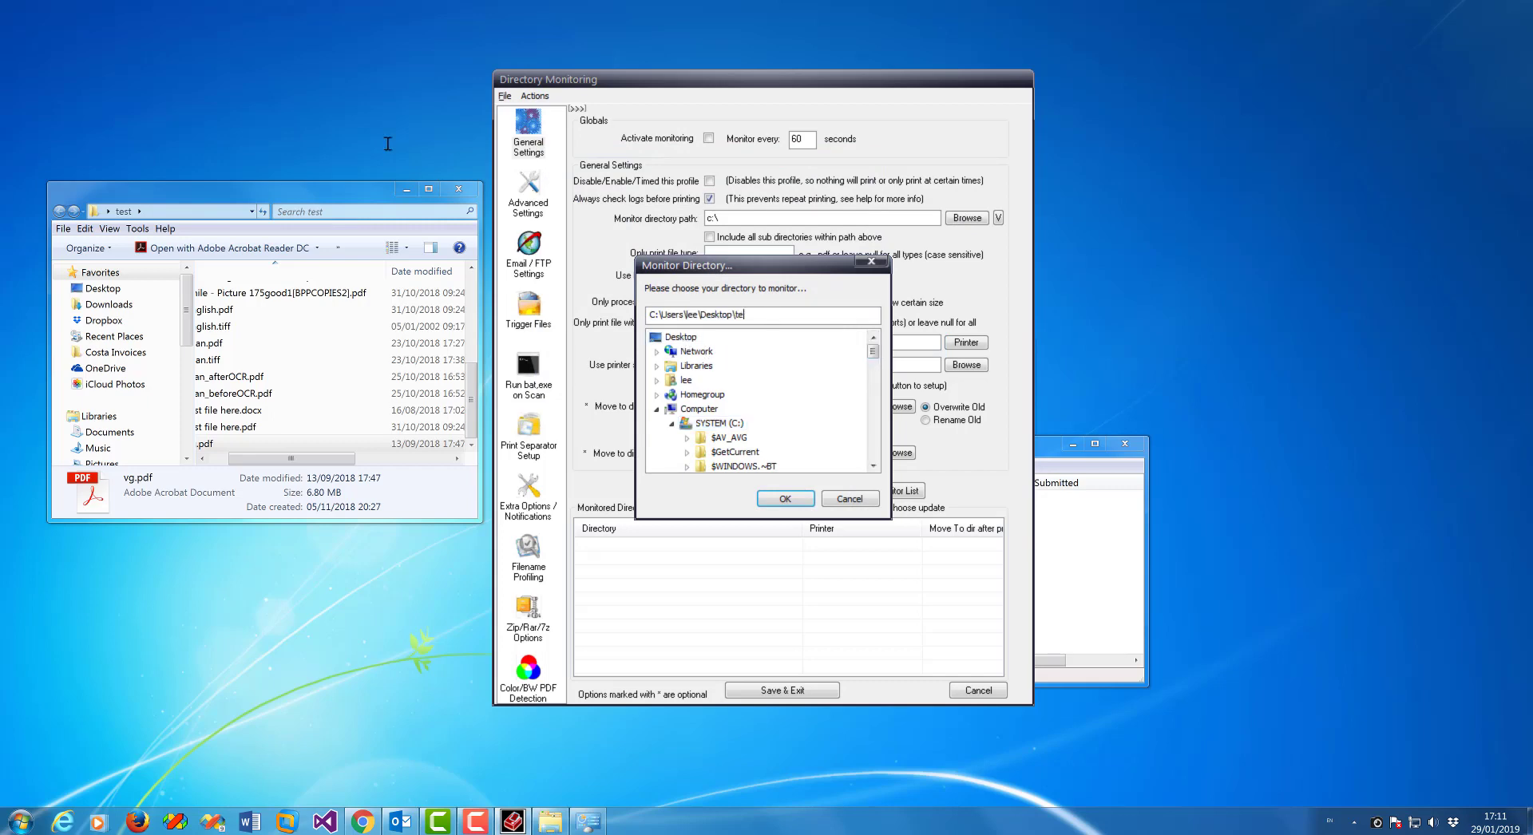
{"action": "type", "text": "st"}
{"action": "key", "text": "Return"}
{"action": "left_click", "coordinate": [194, 212]}
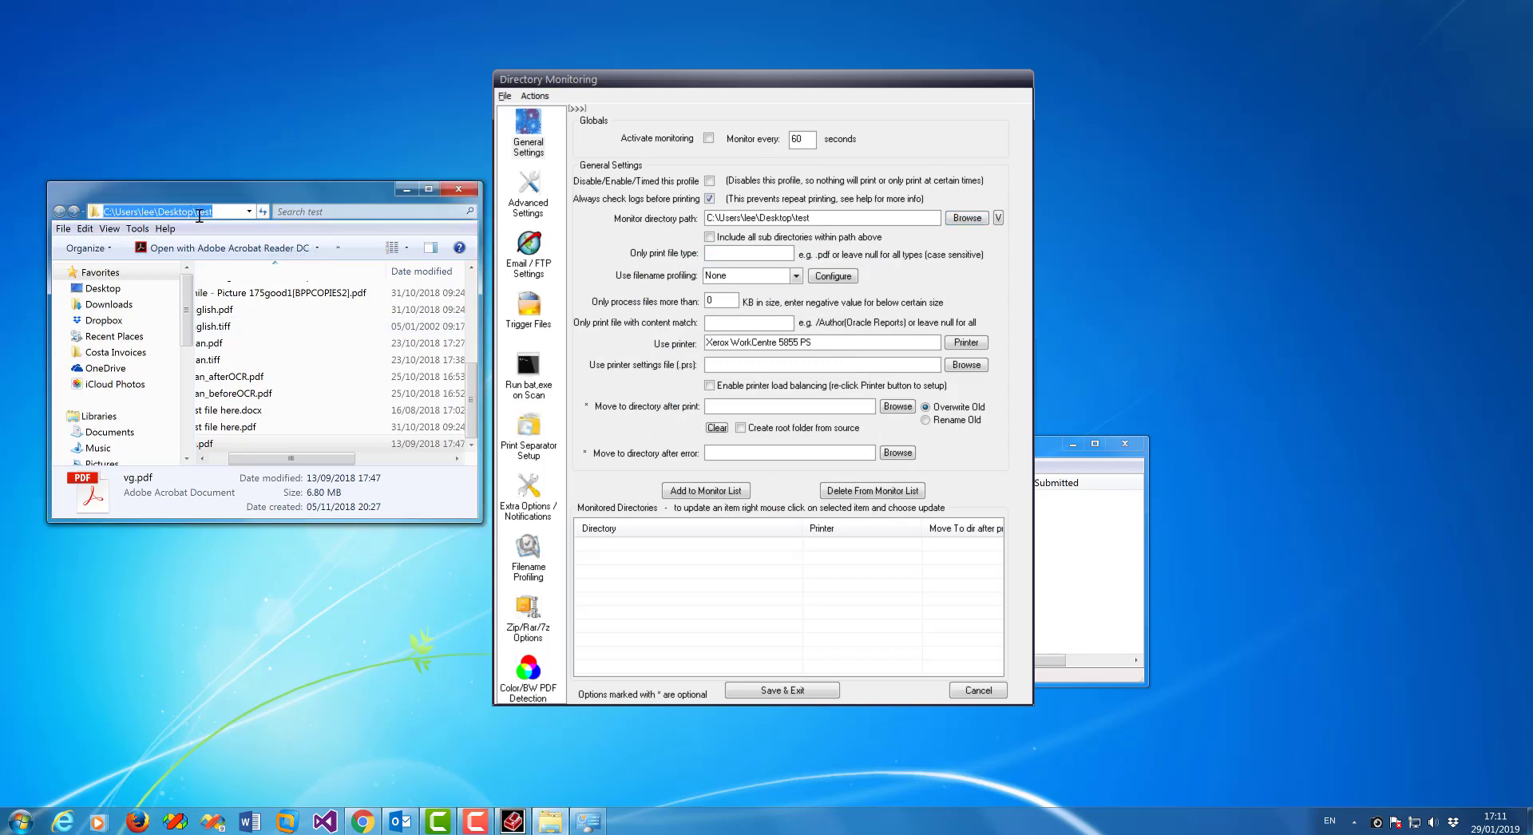
{"action": "left_click", "coordinate": [702, 83]}
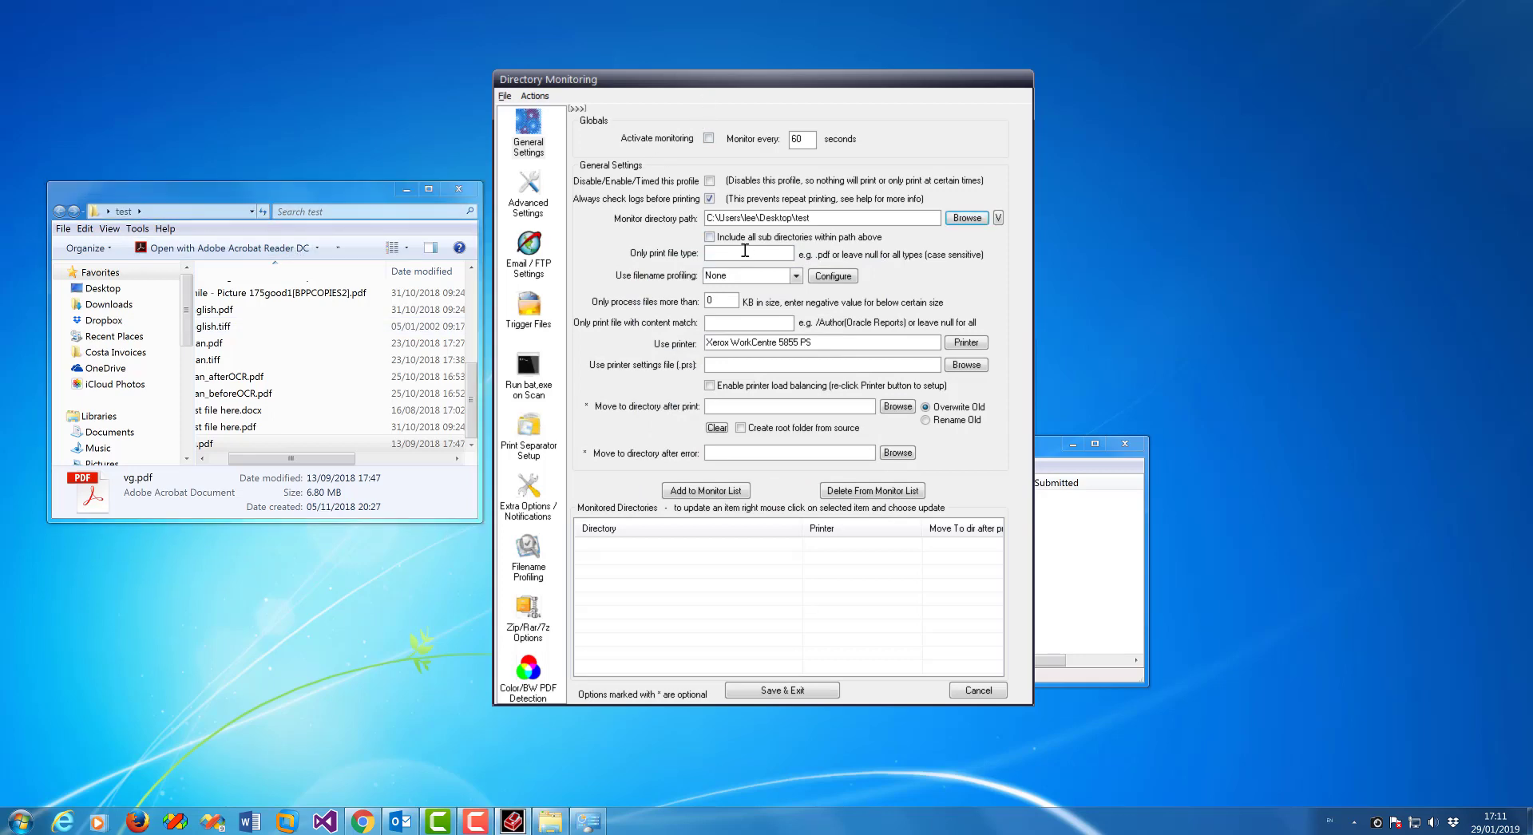
{"action": "left_click", "coordinate": [745, 251]}
{"action": "left_click", "coordinate": [526, 208]}
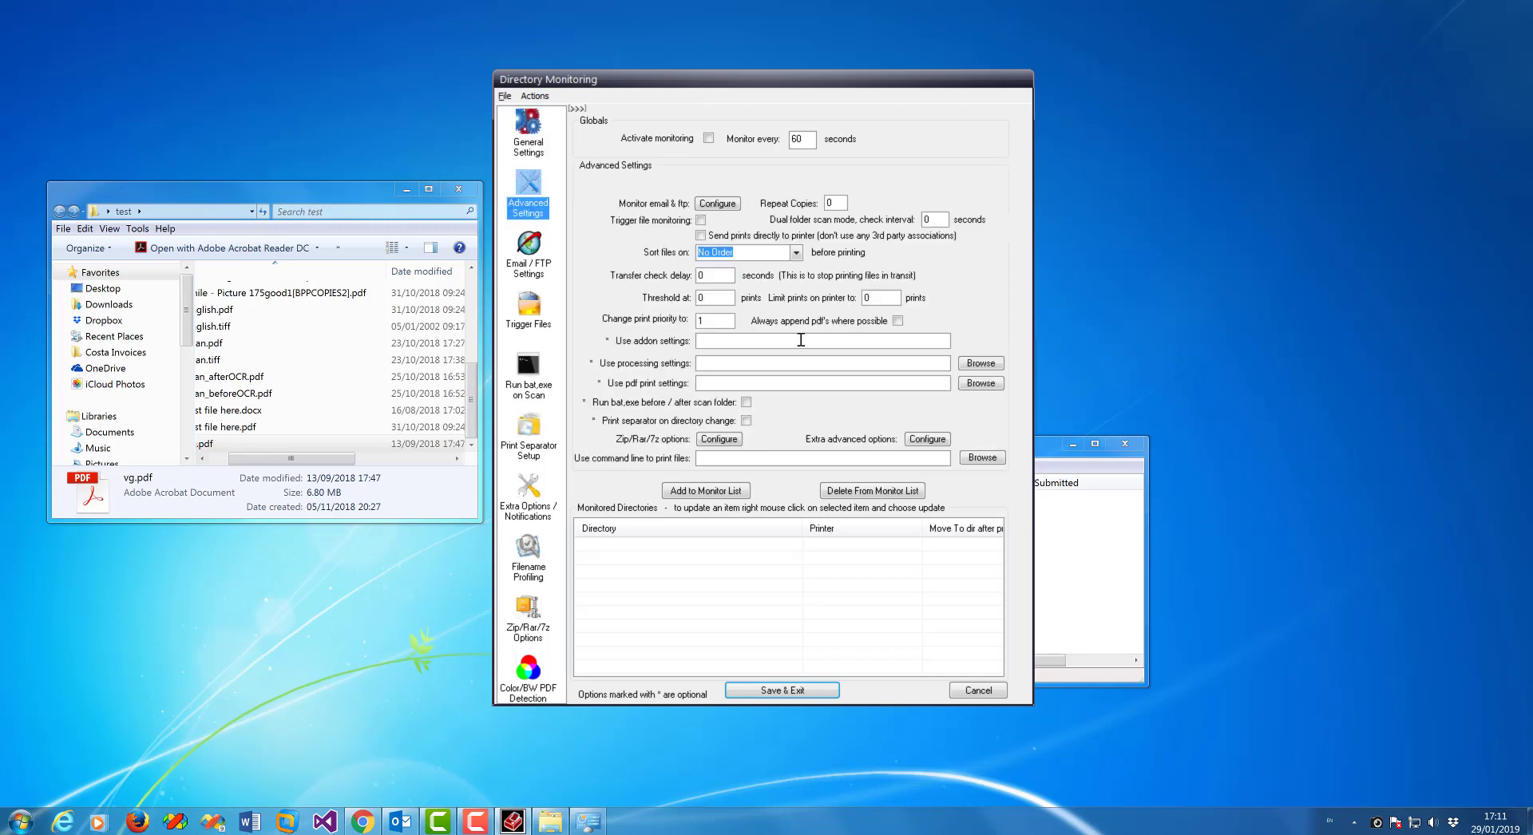
- Paste the PDF add-on parameters into the advanced monitoring settings field
{"action": "left_click", "coordinate": [732, 345]}
{"action": "right_click", "coordinate": [729, 342]}
{"action": "left_click", "coordinate": [774, 410]}
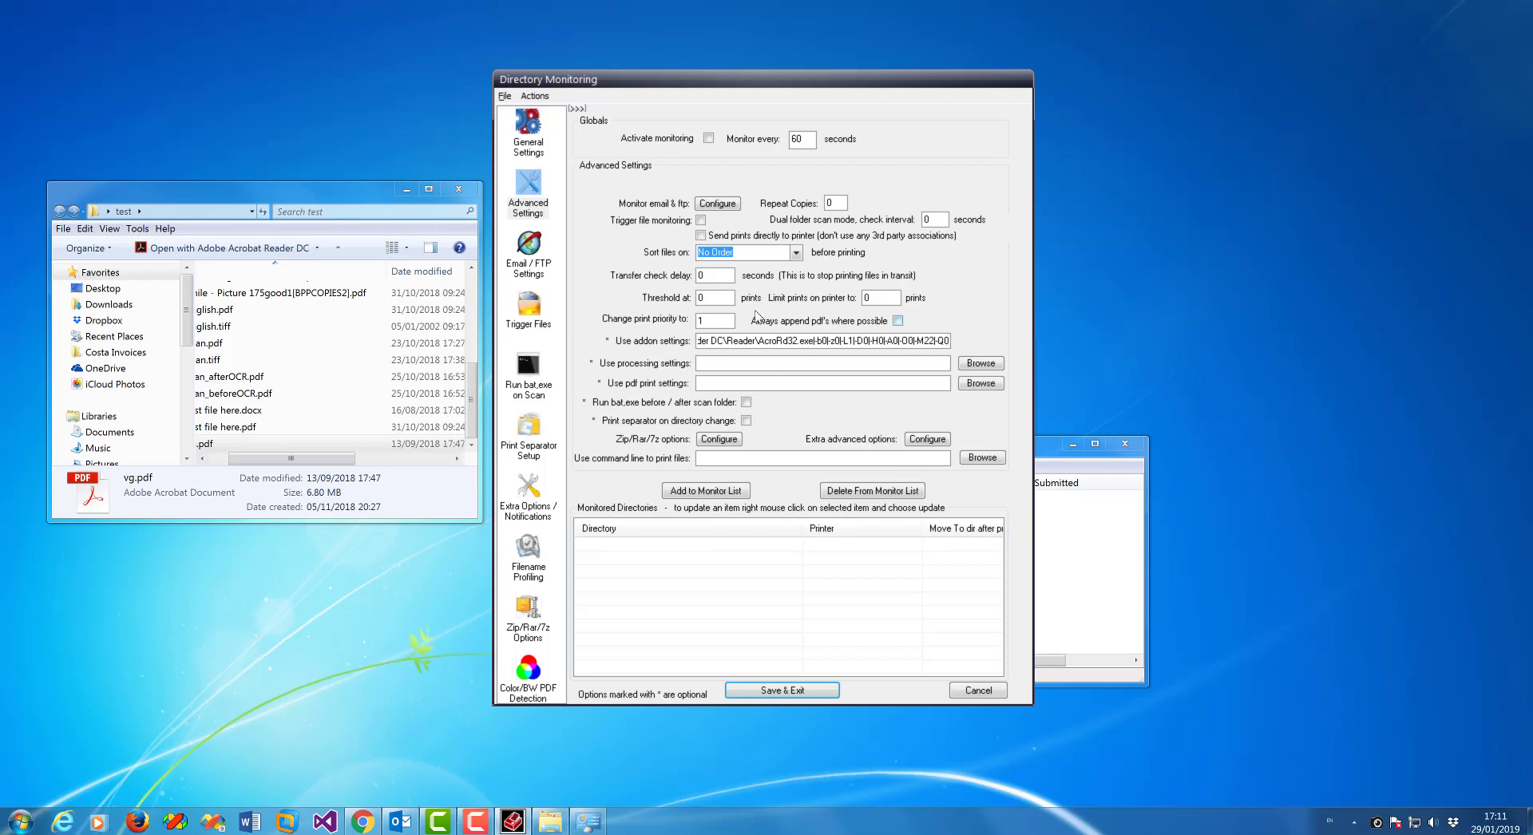
{"action": "key", "text": "ctrl+a"}
{"action": "left_click", "coordinate": [836, 344]}
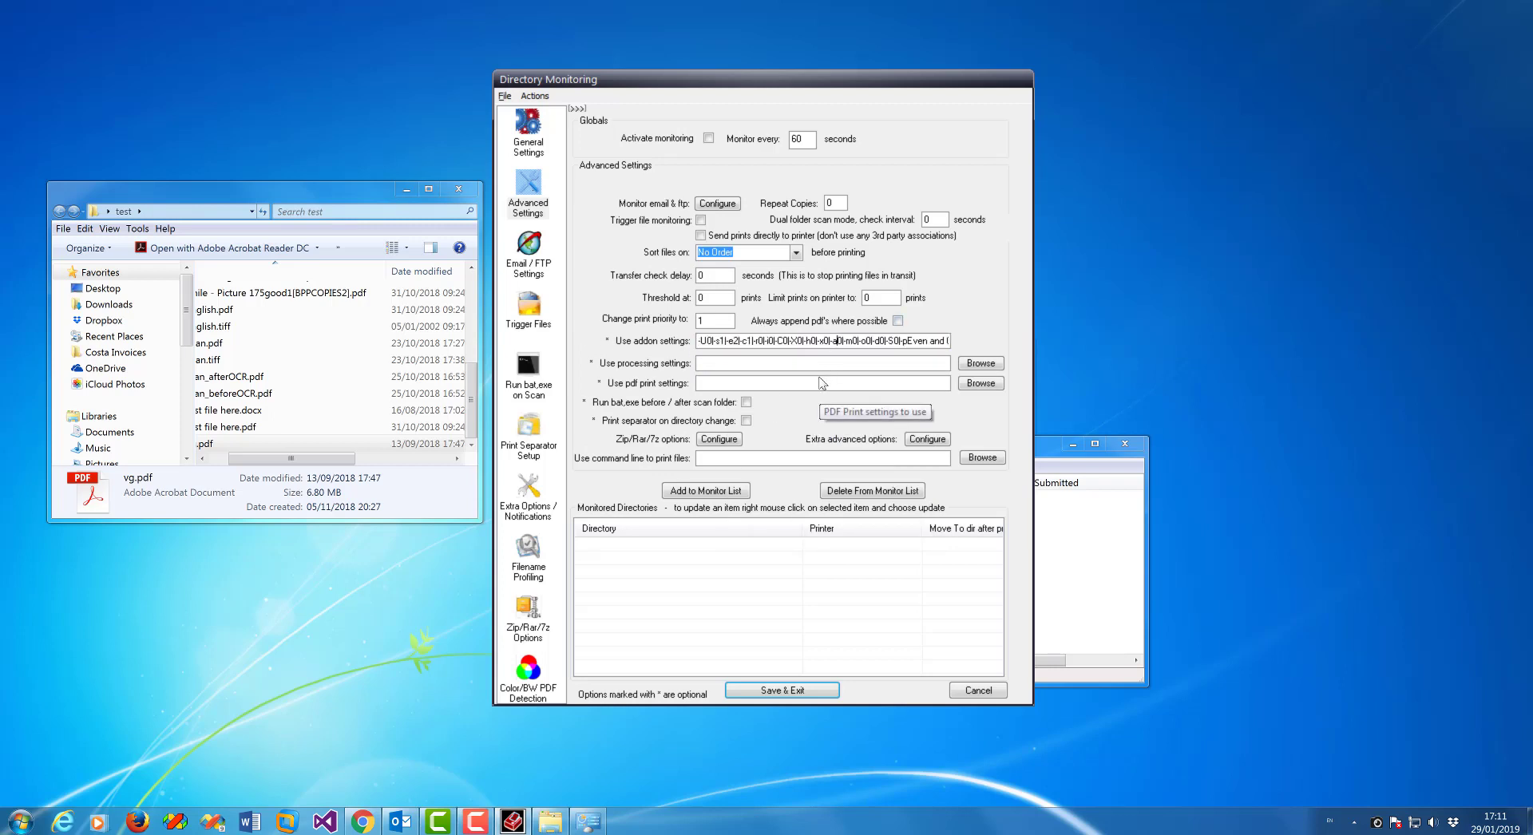
{"action": "key", "text": "Tab"}
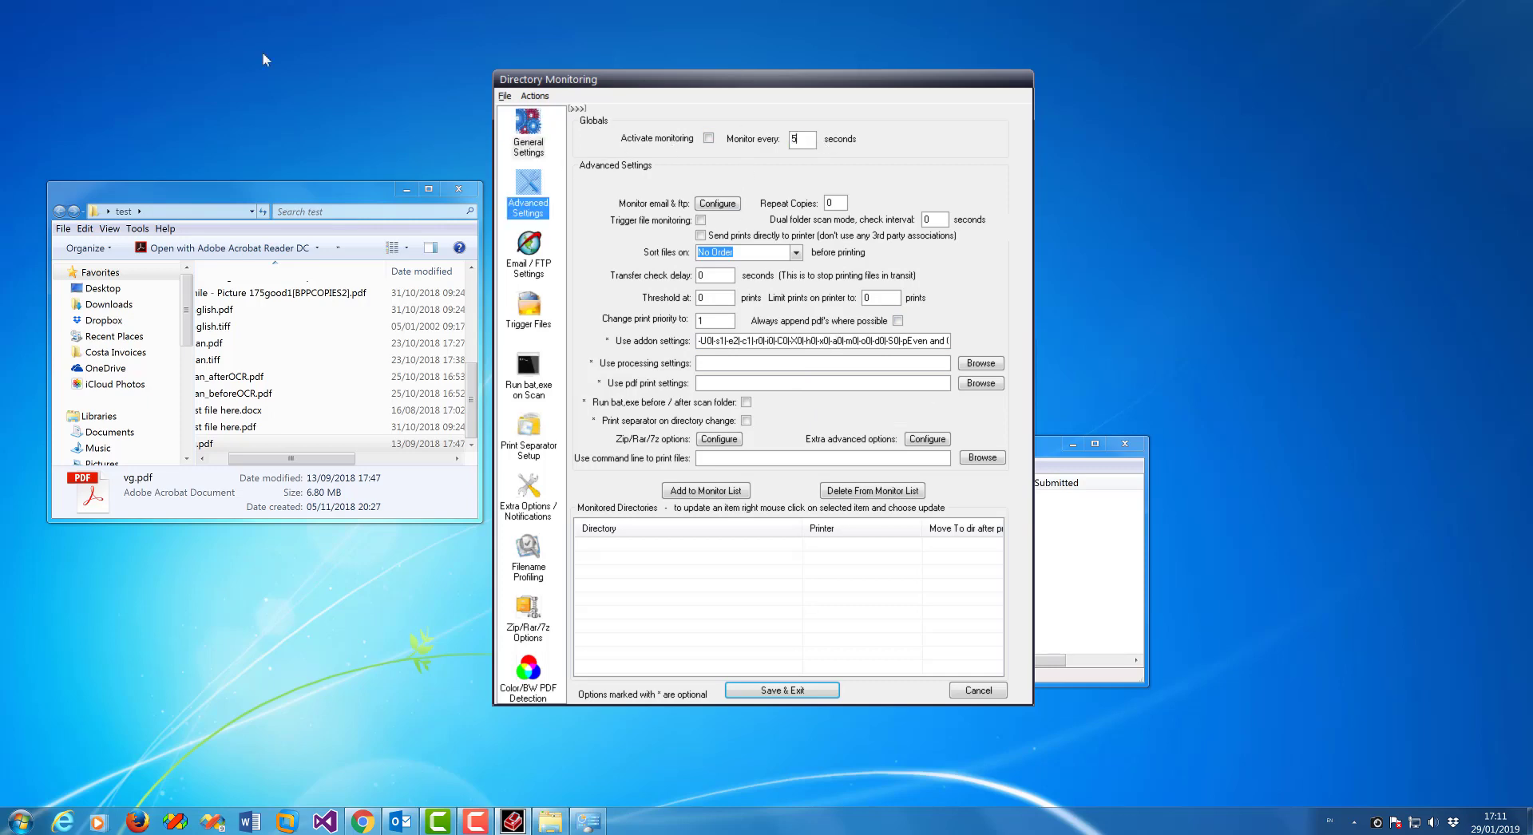
{"action": "left_click", "coordinate": [529, 136]}
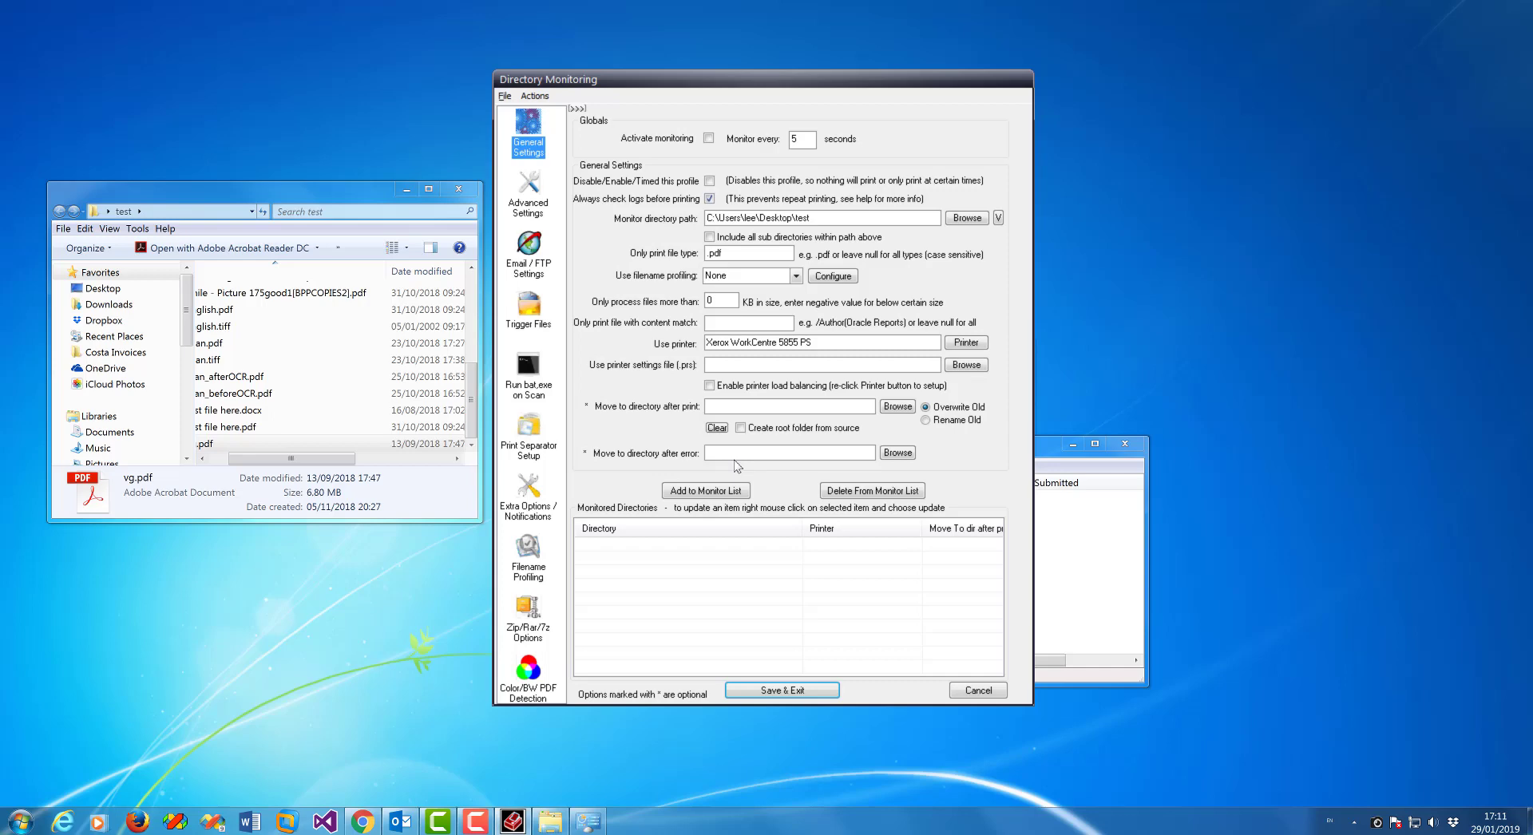
- Activate monitoring, add Desktop\test with the Xerox printer to the monitor list, and save
{"action": "left_click", "coordinate": [708, 137]}
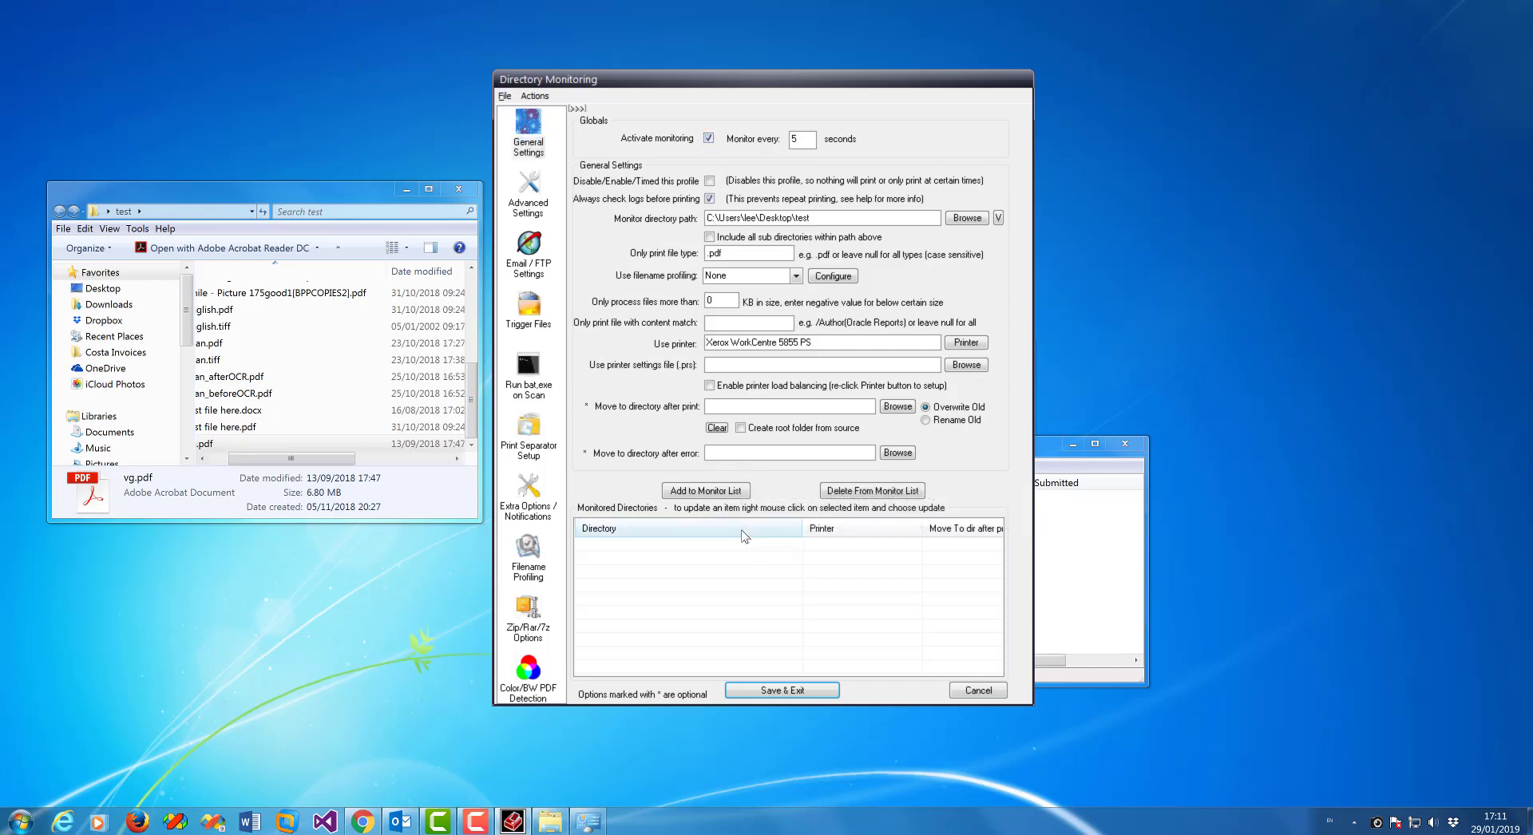
{"action": "left_click", "coordinate": [735, 493]}
{"action": "left_click", "coordinate": [908, 446]}
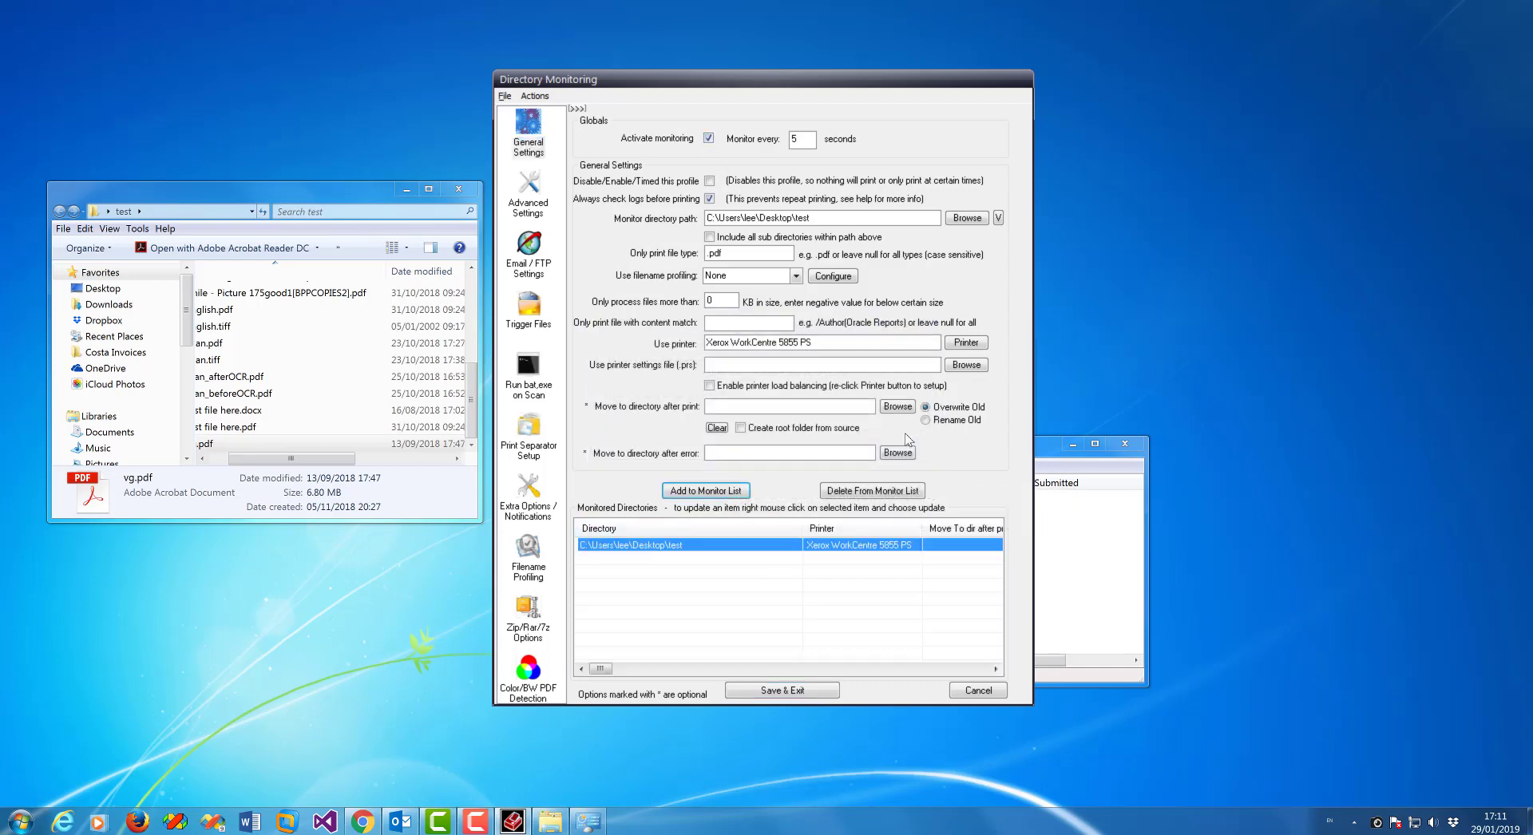
{"action": "left_click", "coordinate": [825, 691]}
{"action": "left_click", "coordinate": [275, 444]}
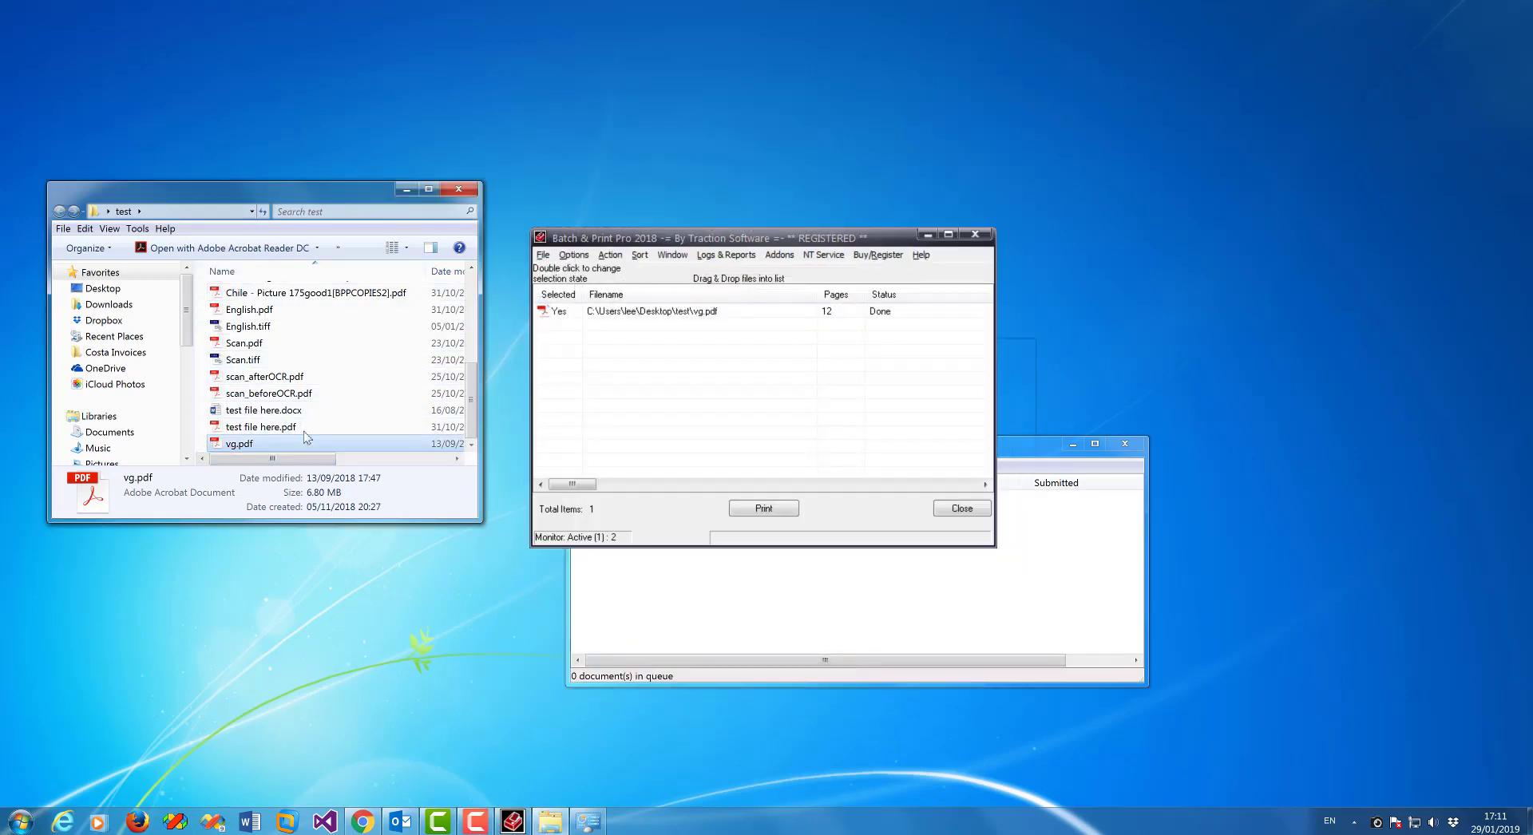
- Dismiss Brad.pdf's invalid page range error, cancel printing, and close Acrobat Reader DC
{"action": "left_click_drag", "start_coordinate": [471, 393], "coordinate": [473, 305]}
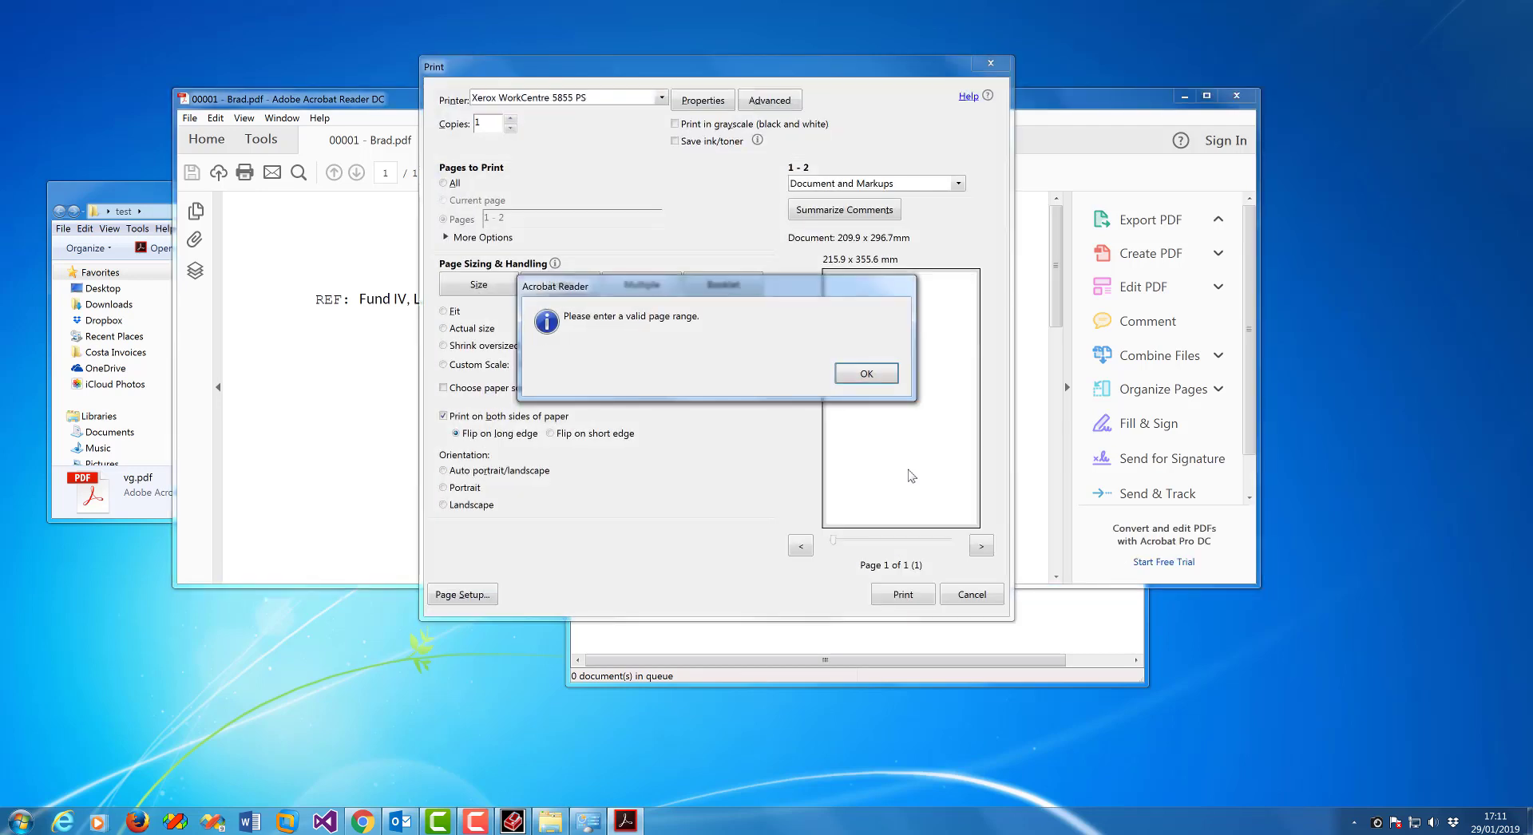
{"action": "left_click", "coordinate": [867, 375]}
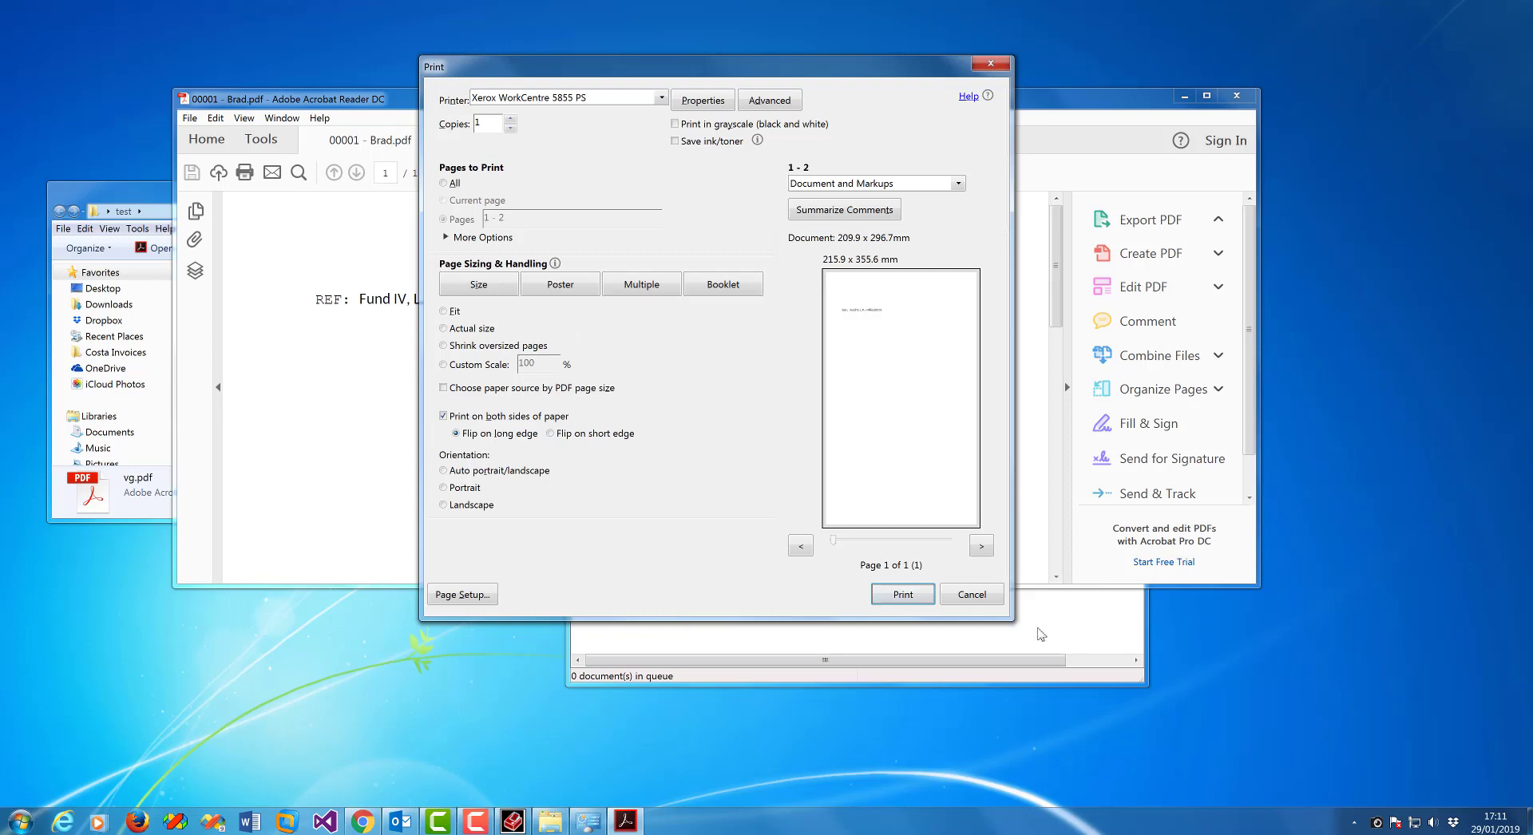
{"action": "left_click", "coordinate": [994, 595]}
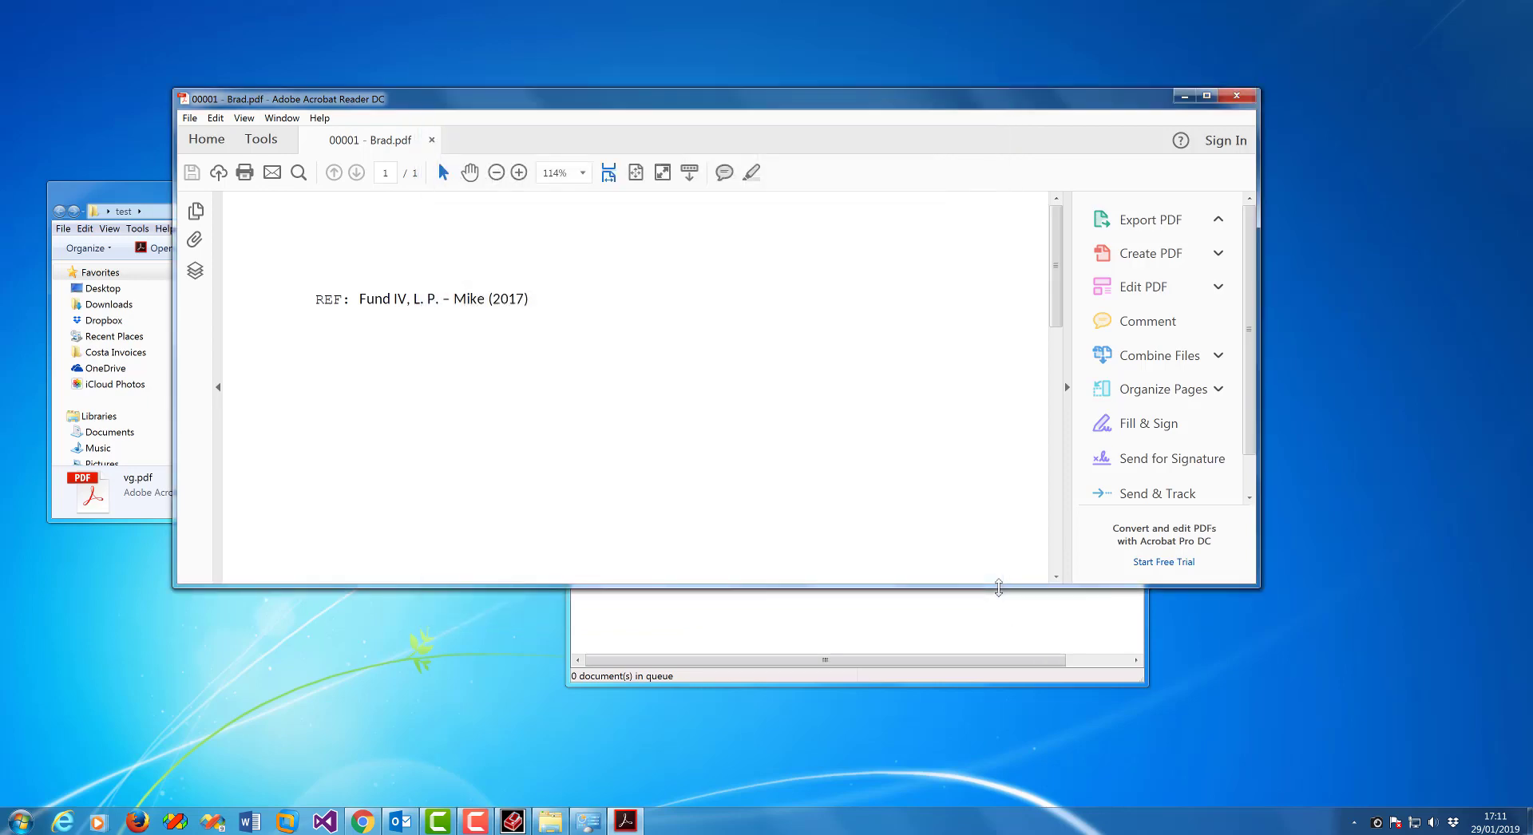
{"action": "left_click", "coordinate": [1251, 100]}
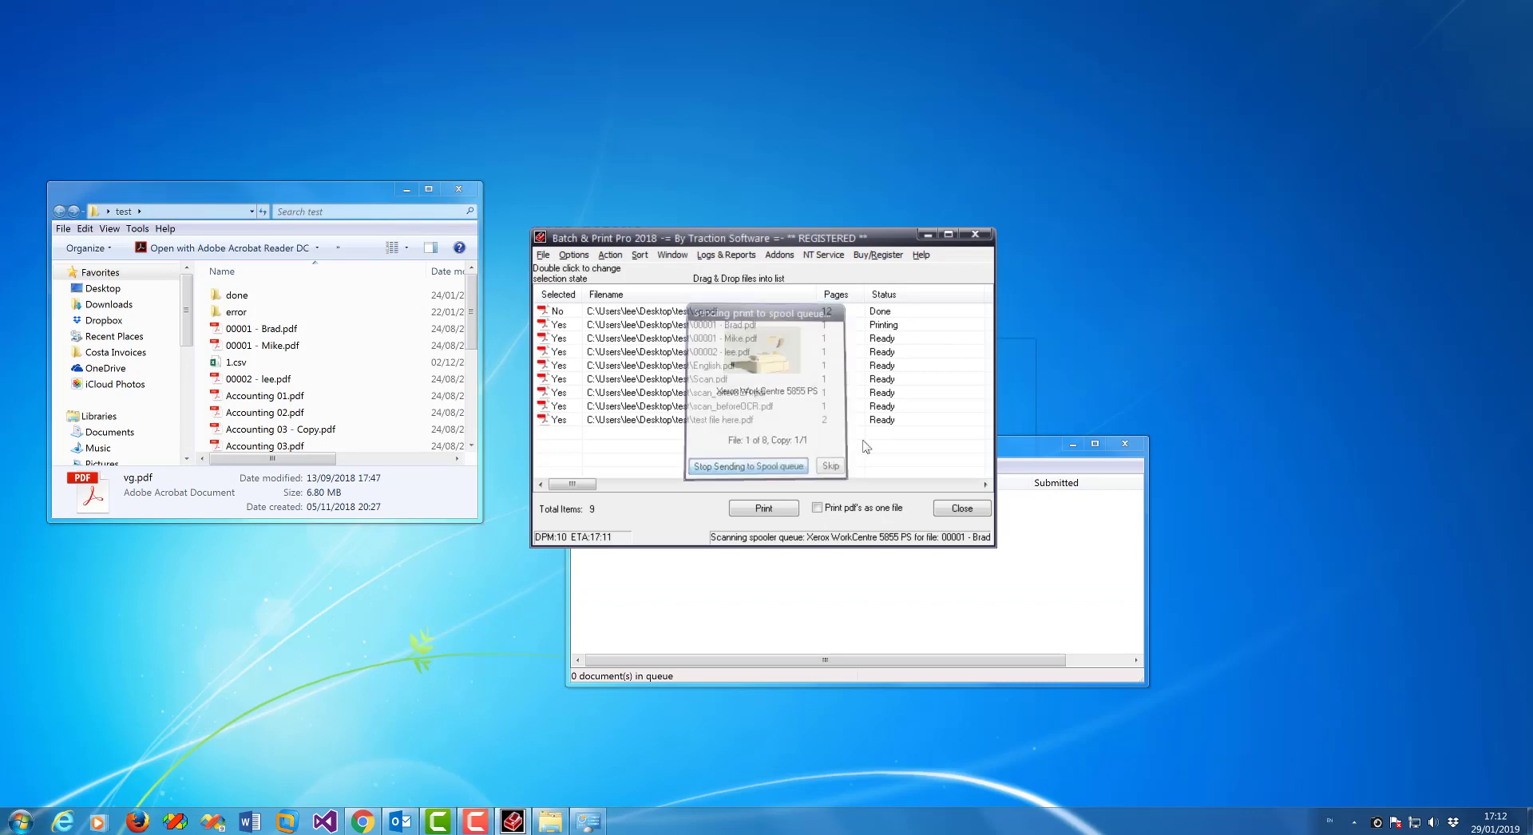
- Set vg.pdf's PDF add-on to print all pages, paper source by page size, then copy its parameters
{"action": "right_click", "coordinate": [649, 311]}
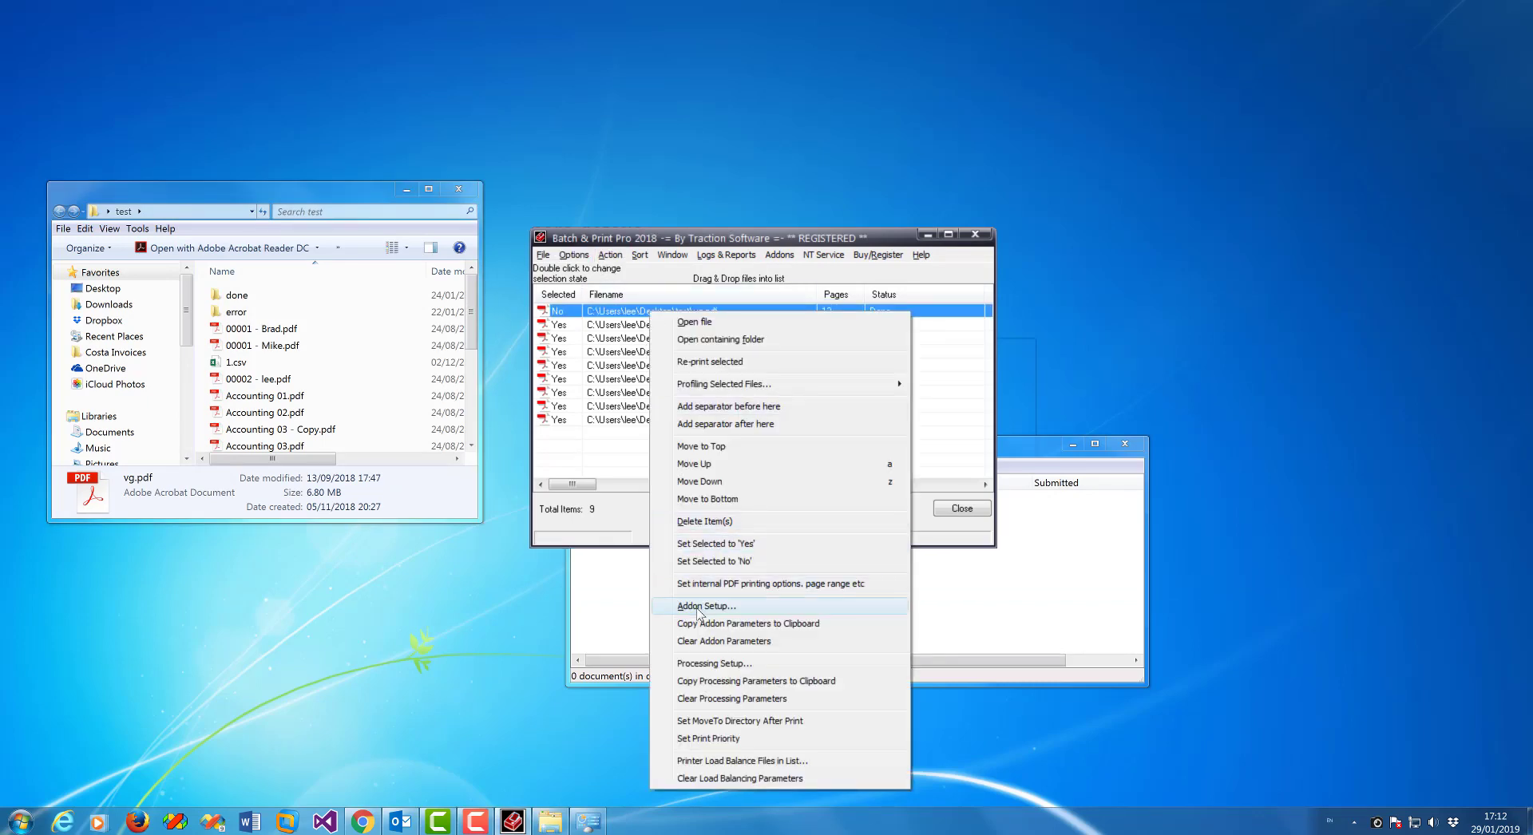
{"action": "left_click", "coordinate": [725, 605]}
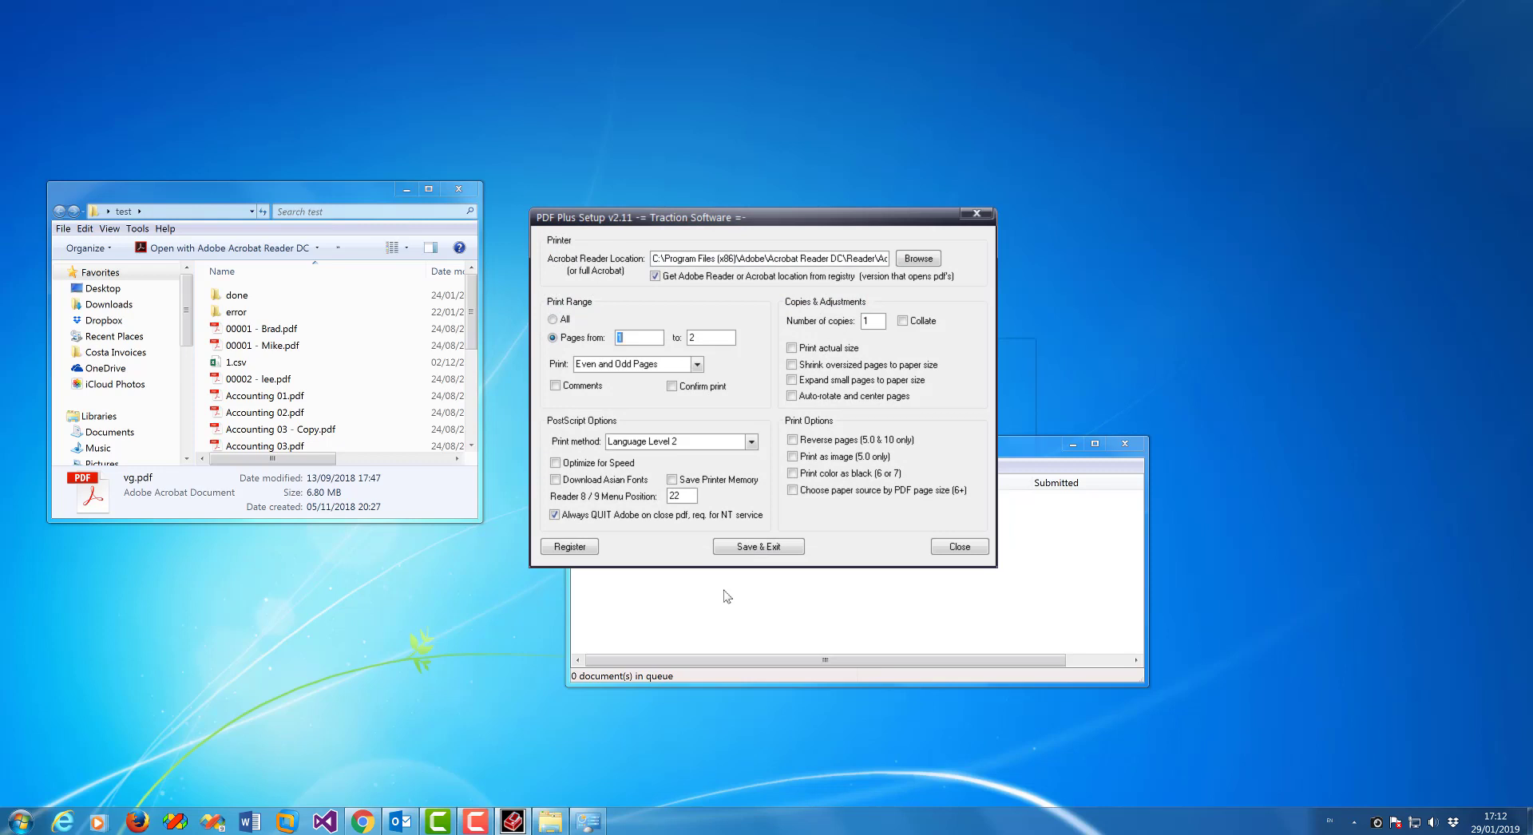
{"action": "left_click", "coordinate": [792, 491]}
{"action": "left_click", "coordinate": [553, 318]}
{"action": "left_click", "coordinate": [768, 549]}
{"action": "right_click", "coordinate": [740, 317]}
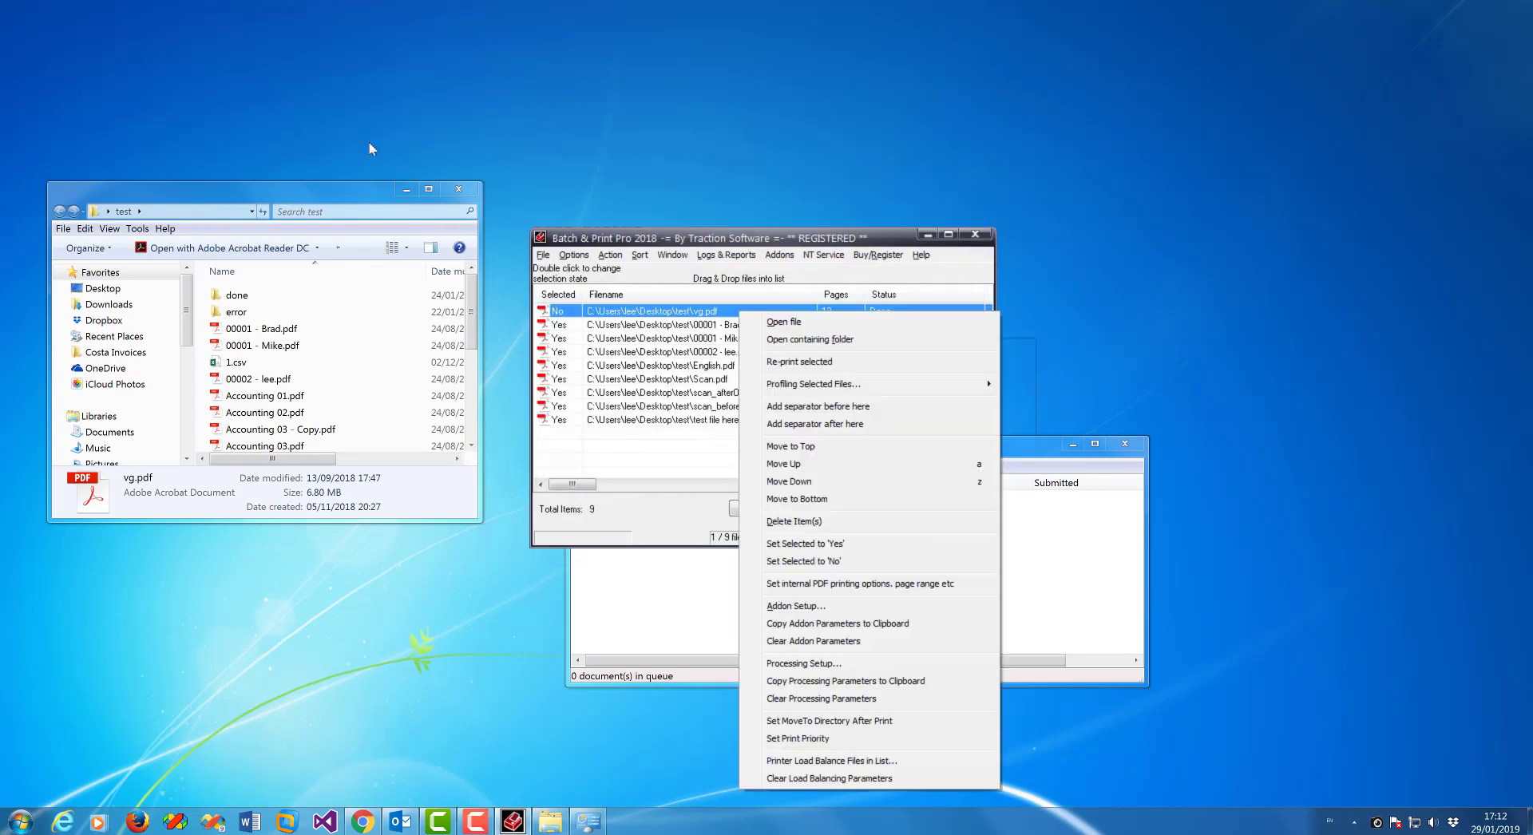
{"action": "left_click", "coordinate": [836, 625]}
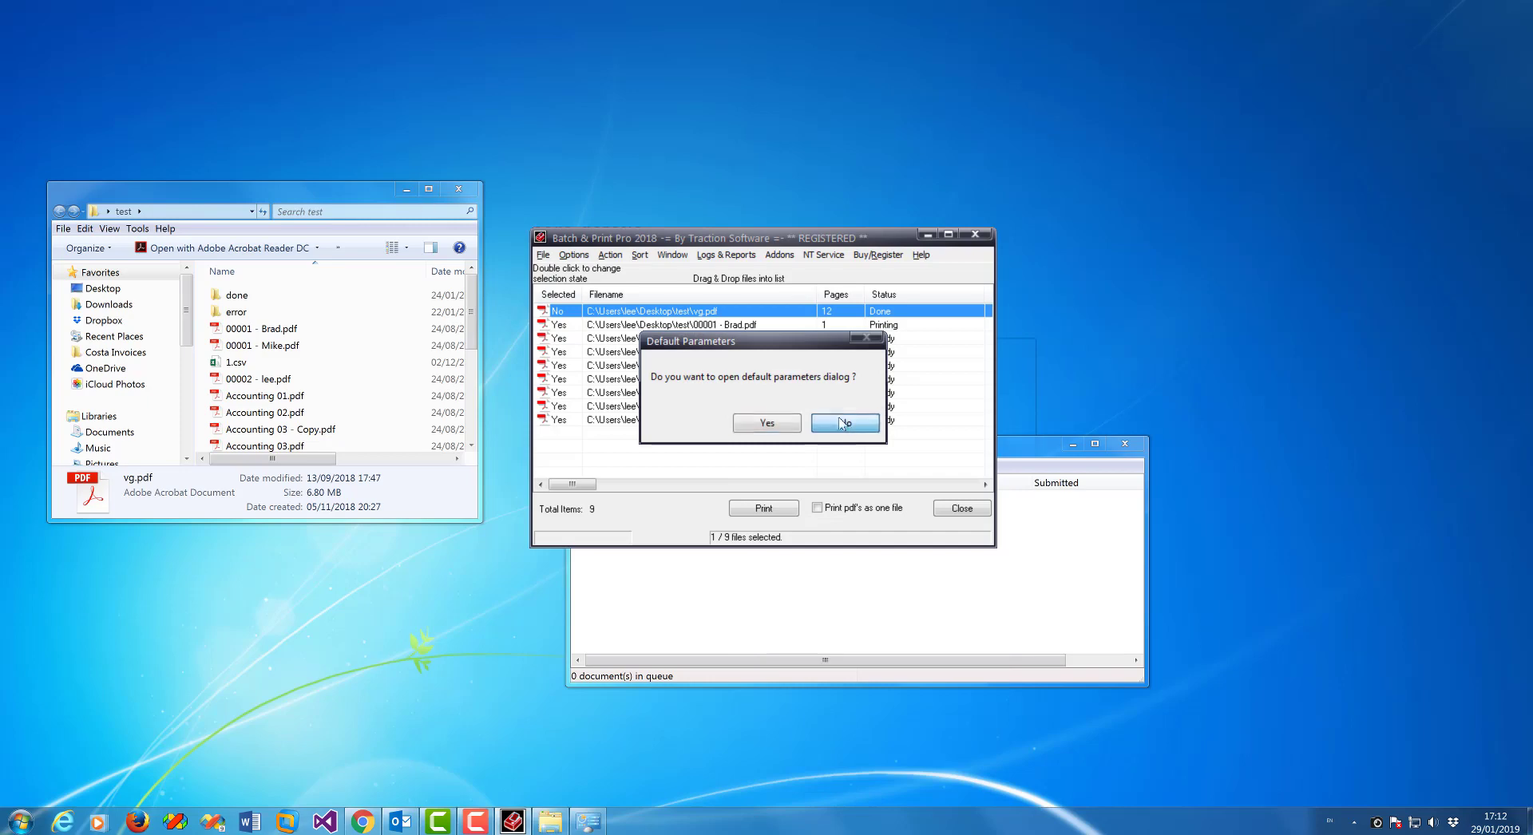
- Replace the Directory Monitor's advanced addon settings with the pasted all-pages PDF add-on parameters and save
{"action": "left_click", "coordinate": [767, 425]}
{"action": "left_click", "coordinate": [571, 255]}
{"action": "left_click", "coordinate": [609, 273]}
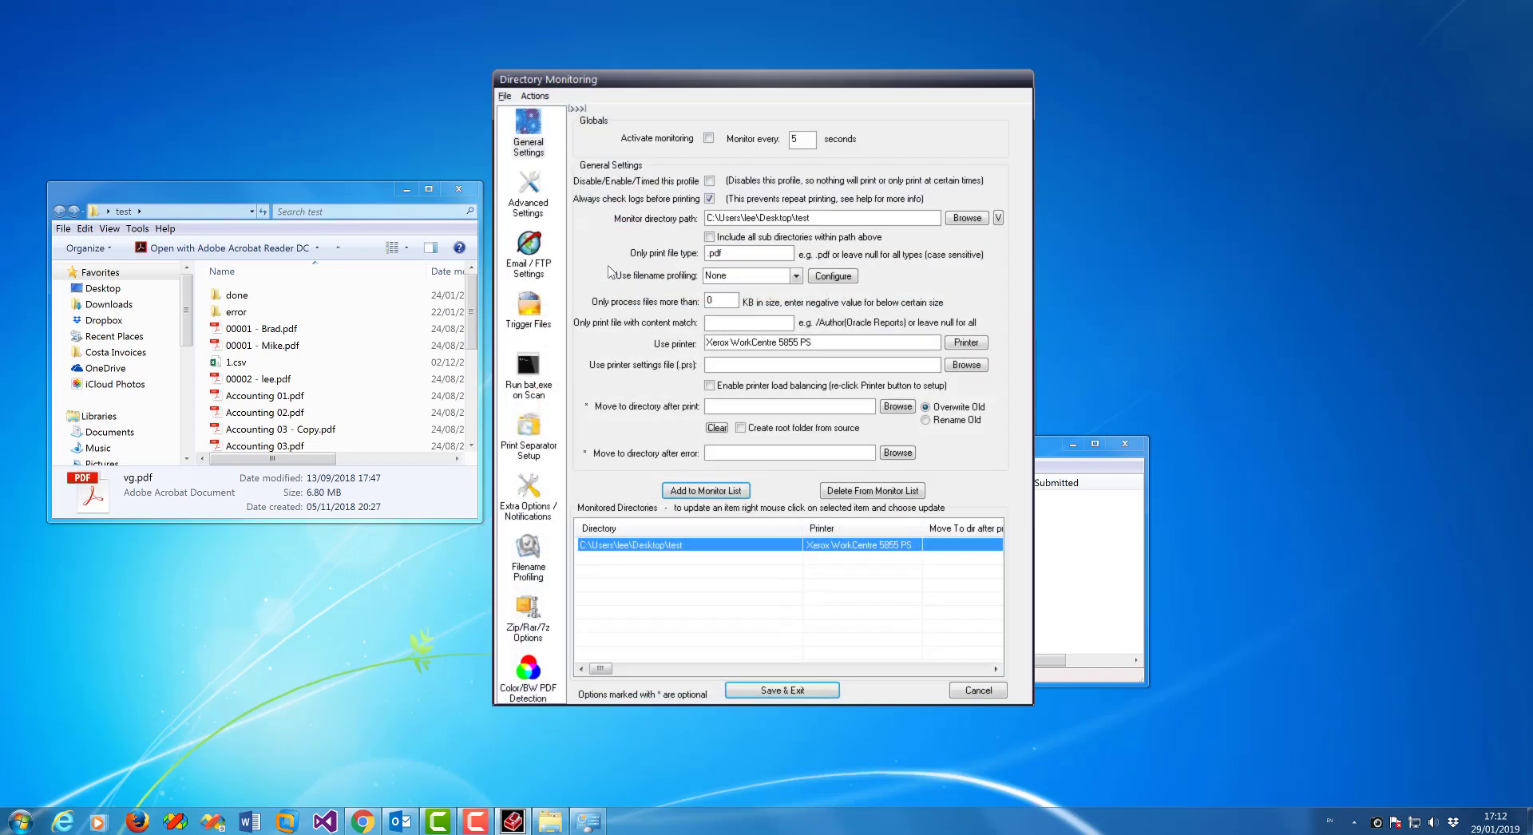
{"action": "left_click", "coordinate": [535, 216]}
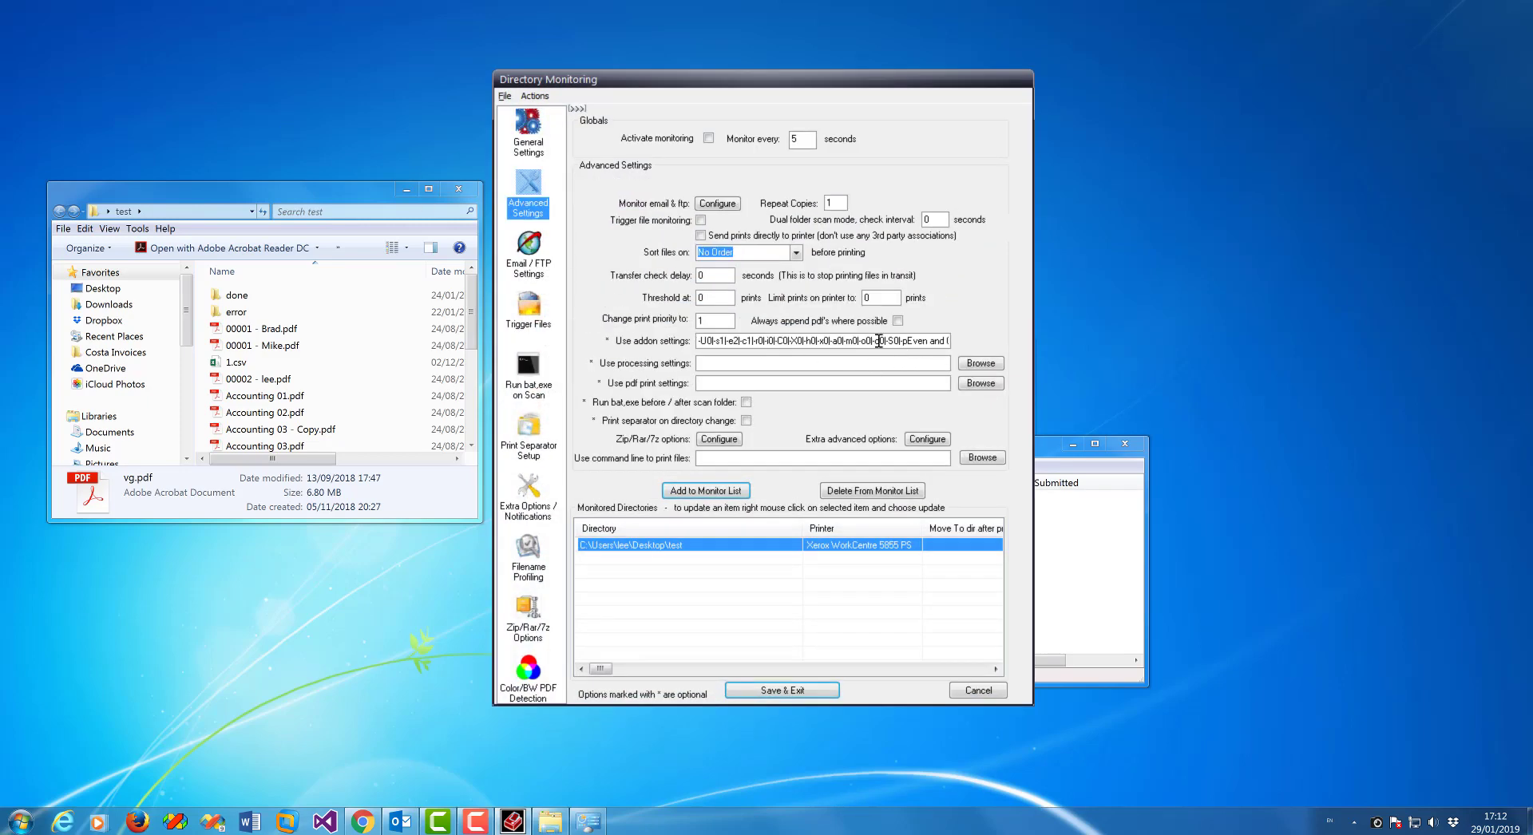
{"action": "left_click_drag", "start_coordinate": [716, 345], "coordinate": [1330, 374]}
{"action": "type", "text": "-U0"}
{"action": "key", "text": "ctrl+v"}
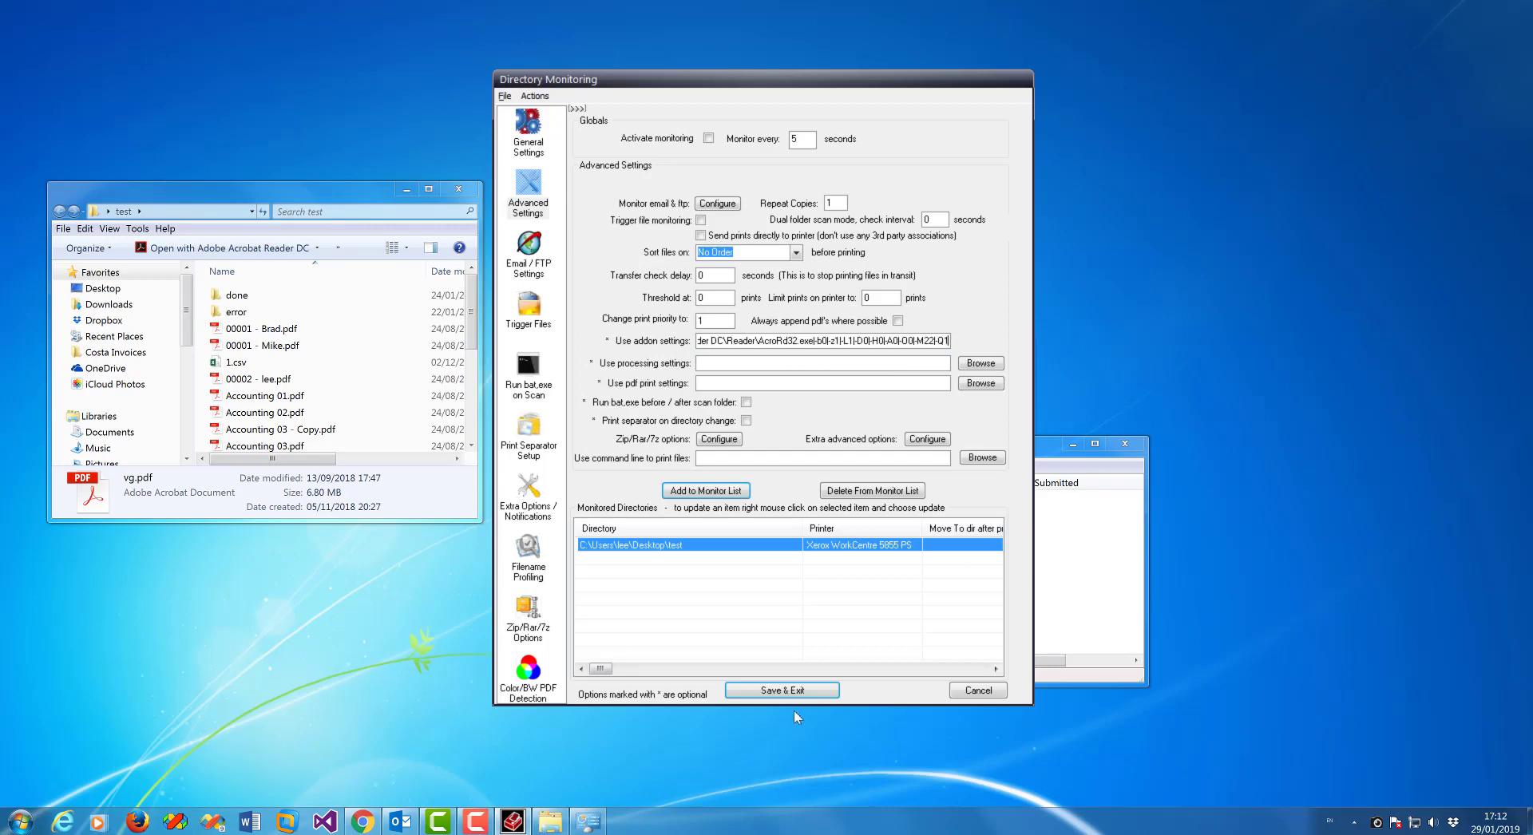
{"action": "left_click", "coordinate": [798, 692]}
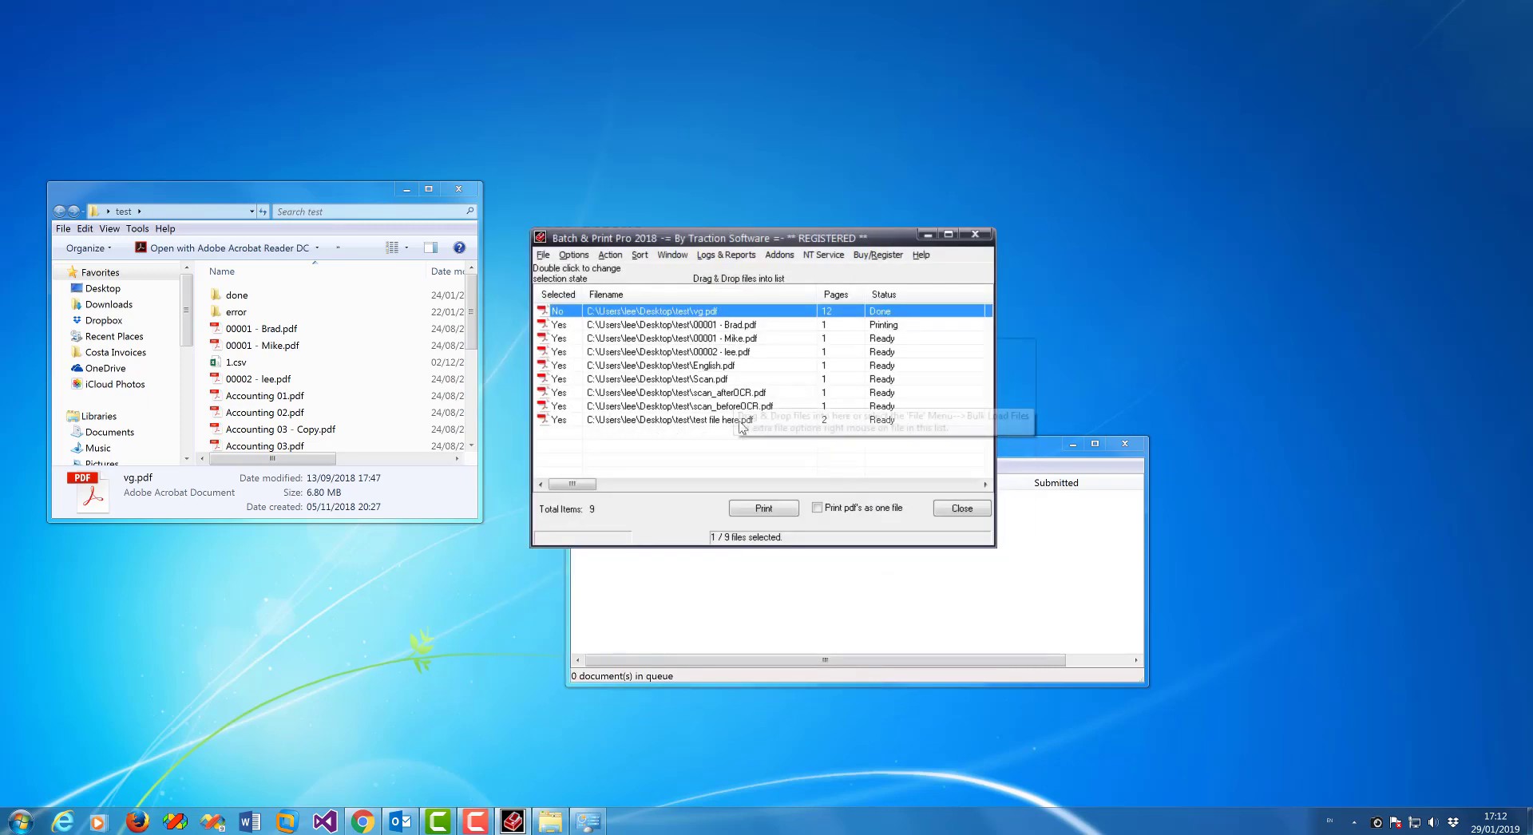
- Clear the file list and empty the PDF Addon field in Default Addon Parameters
{"action": "left_click", "coordinate": [763, 419]}
{"action": "left_click", "coordinate": [727, 325], "text": "shift"}
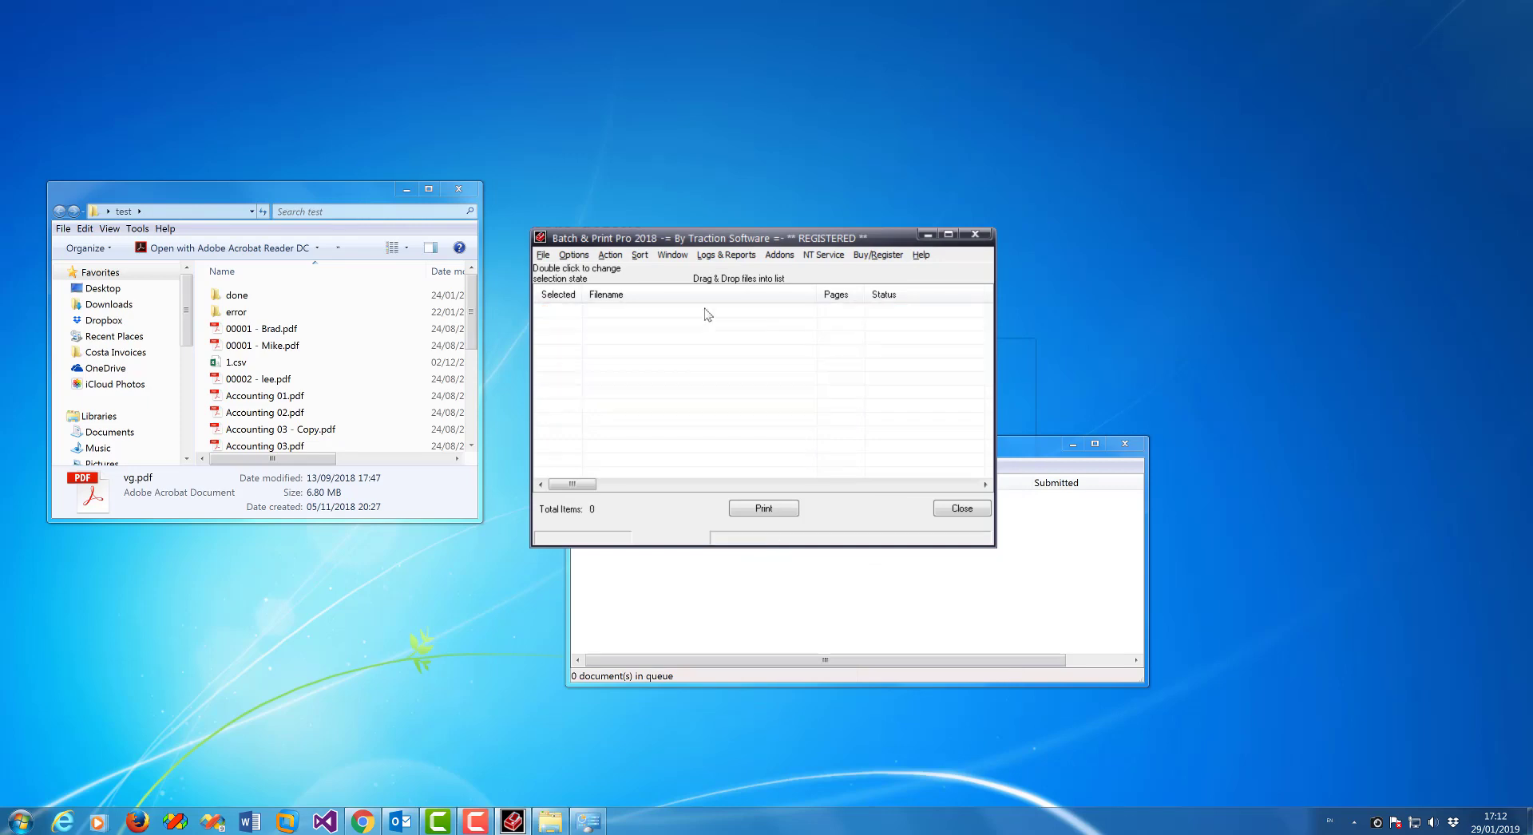
{"action": "left_click", "coordinate": [573, 254]}
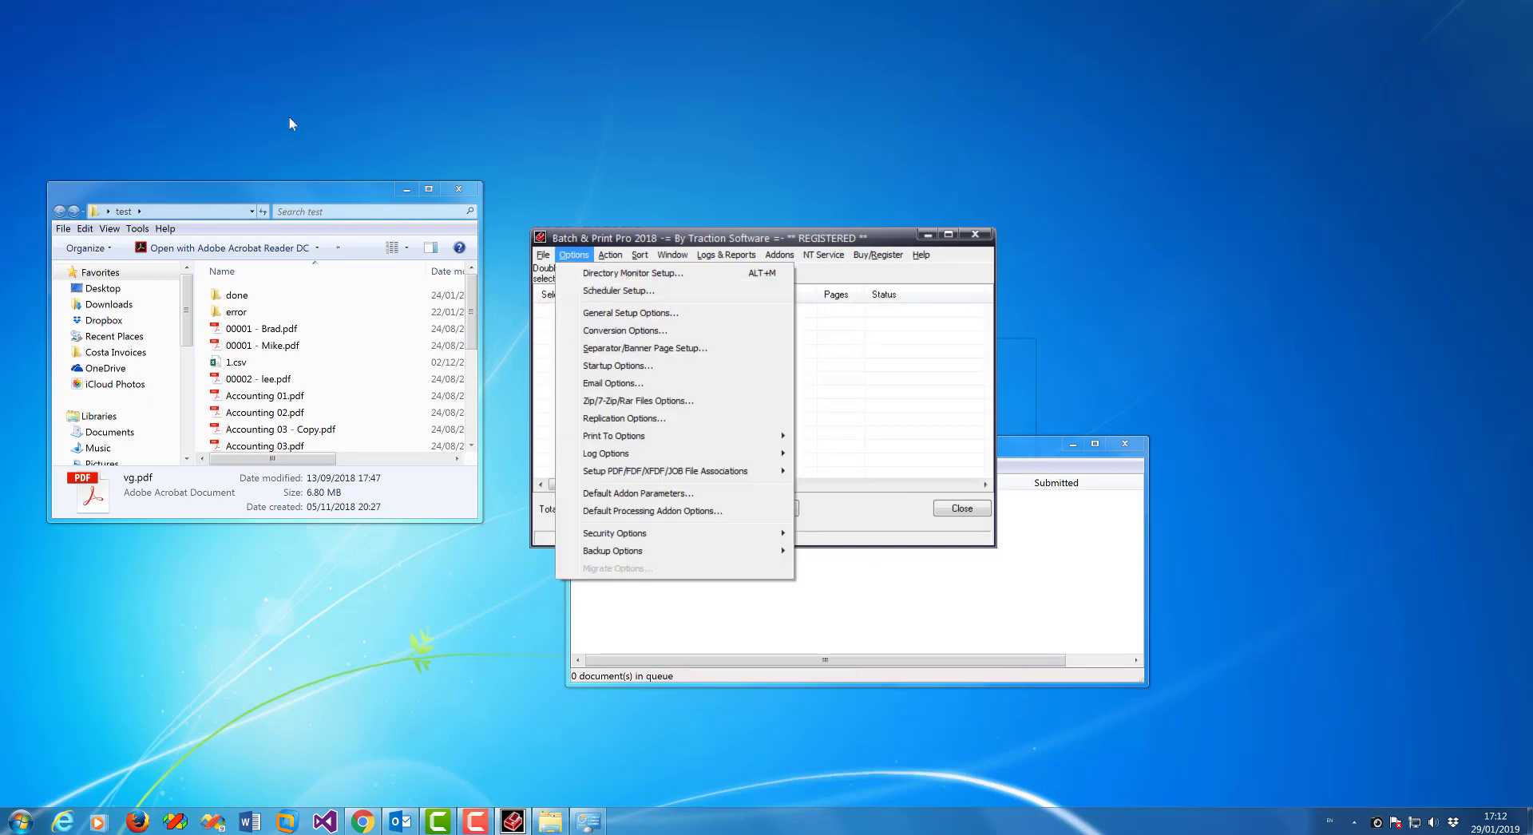
{"action": "left_click", "coordinate": [687, 493]}
{"action": "left_click_drag", "start_coordinate": [765, 255], "coordinate": [1166, 272]}
{"action": "key", "text": "Delete"}
{"action": "key", "text": "shift+Home"}
{"action": "key", "text": "Delete"}
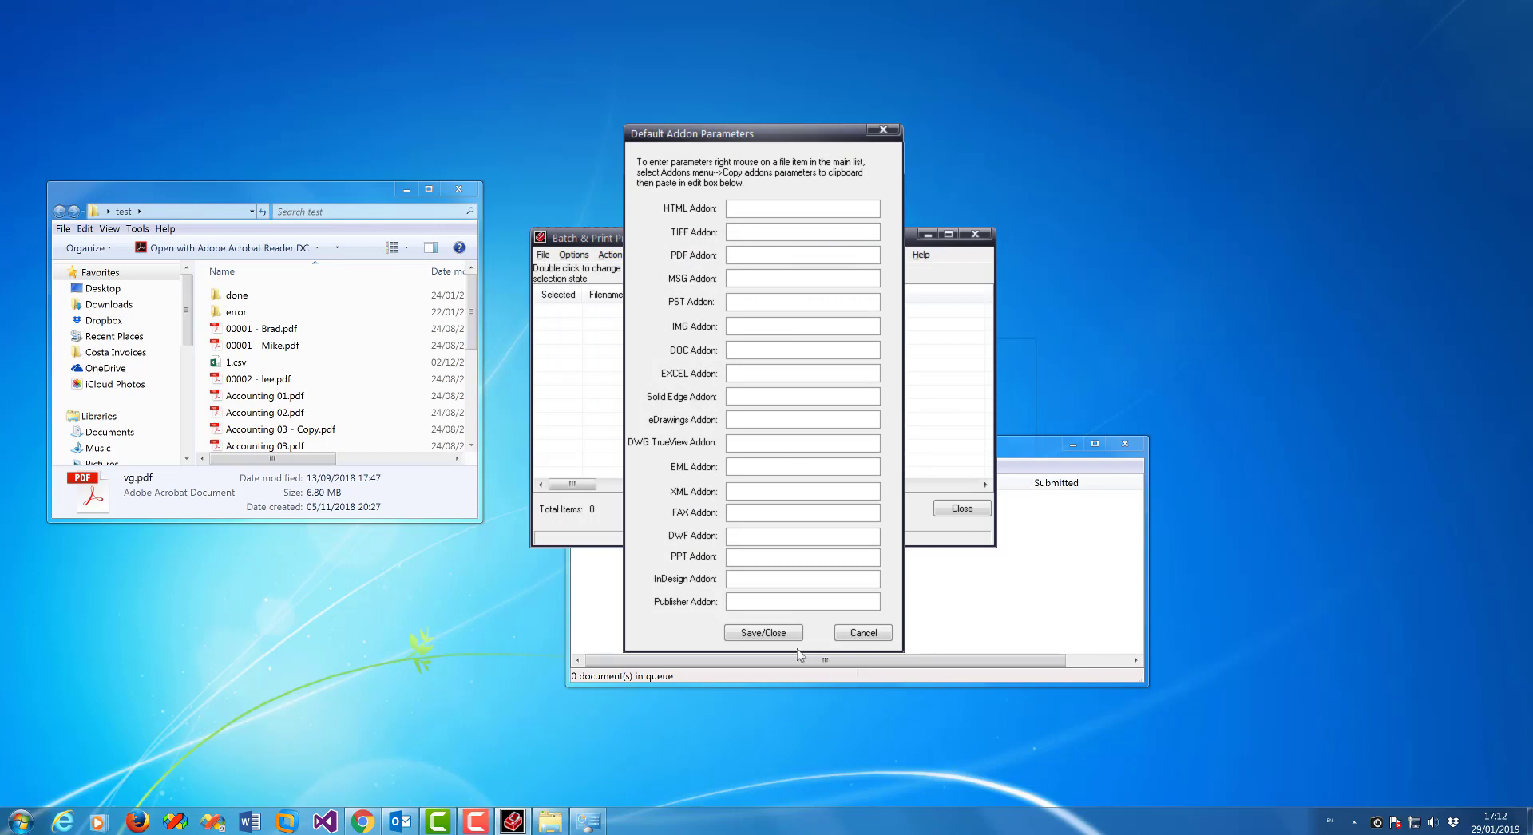
{"action": "left_click", "coordinate": [790, 634]}
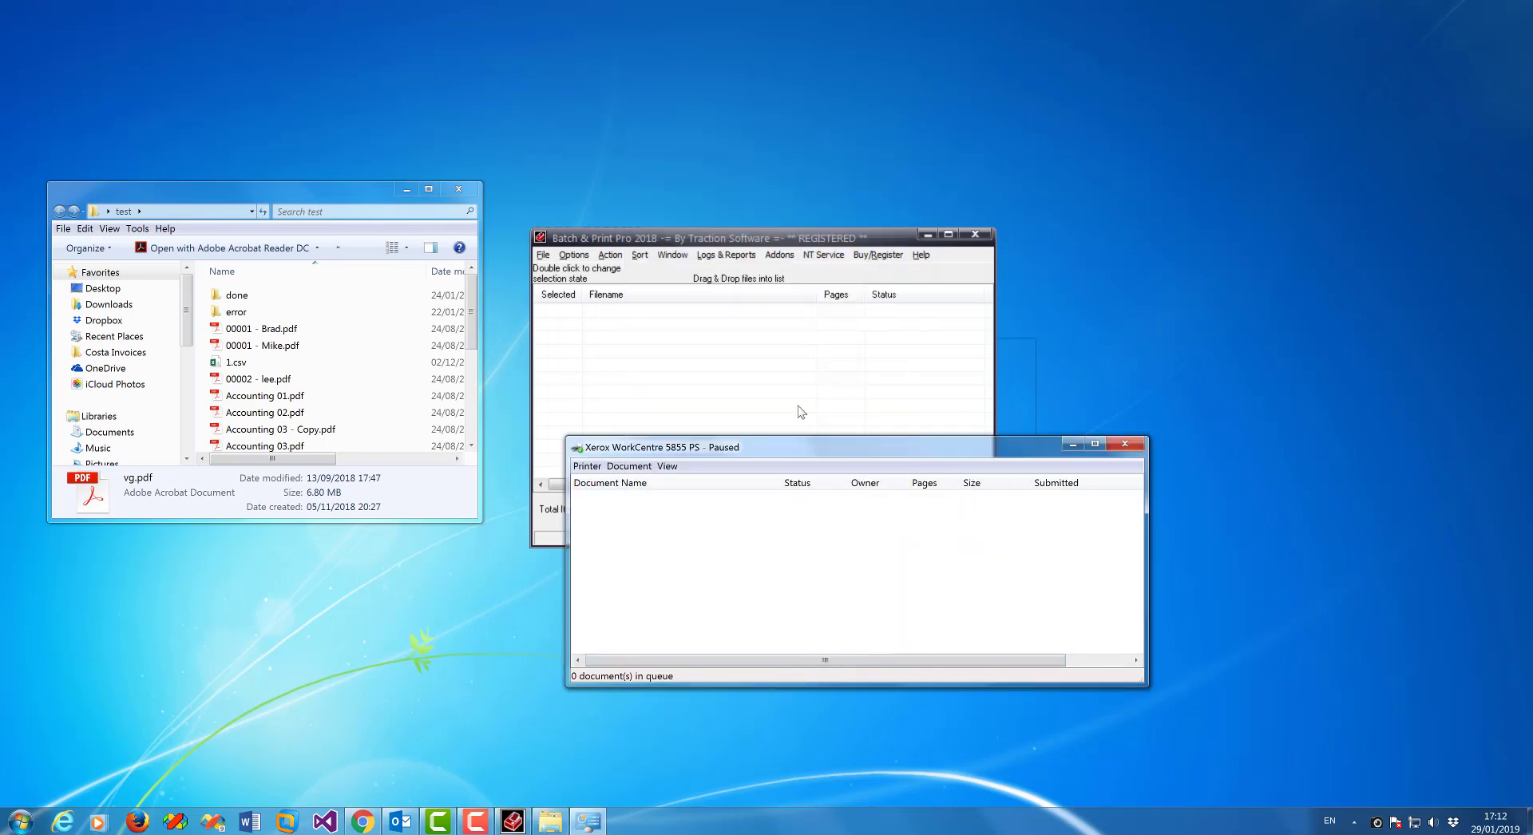
- Activate directory monitoring again, save the setup, and view the print logs
{"action": "left_click", "coordinate": [790, 356]}
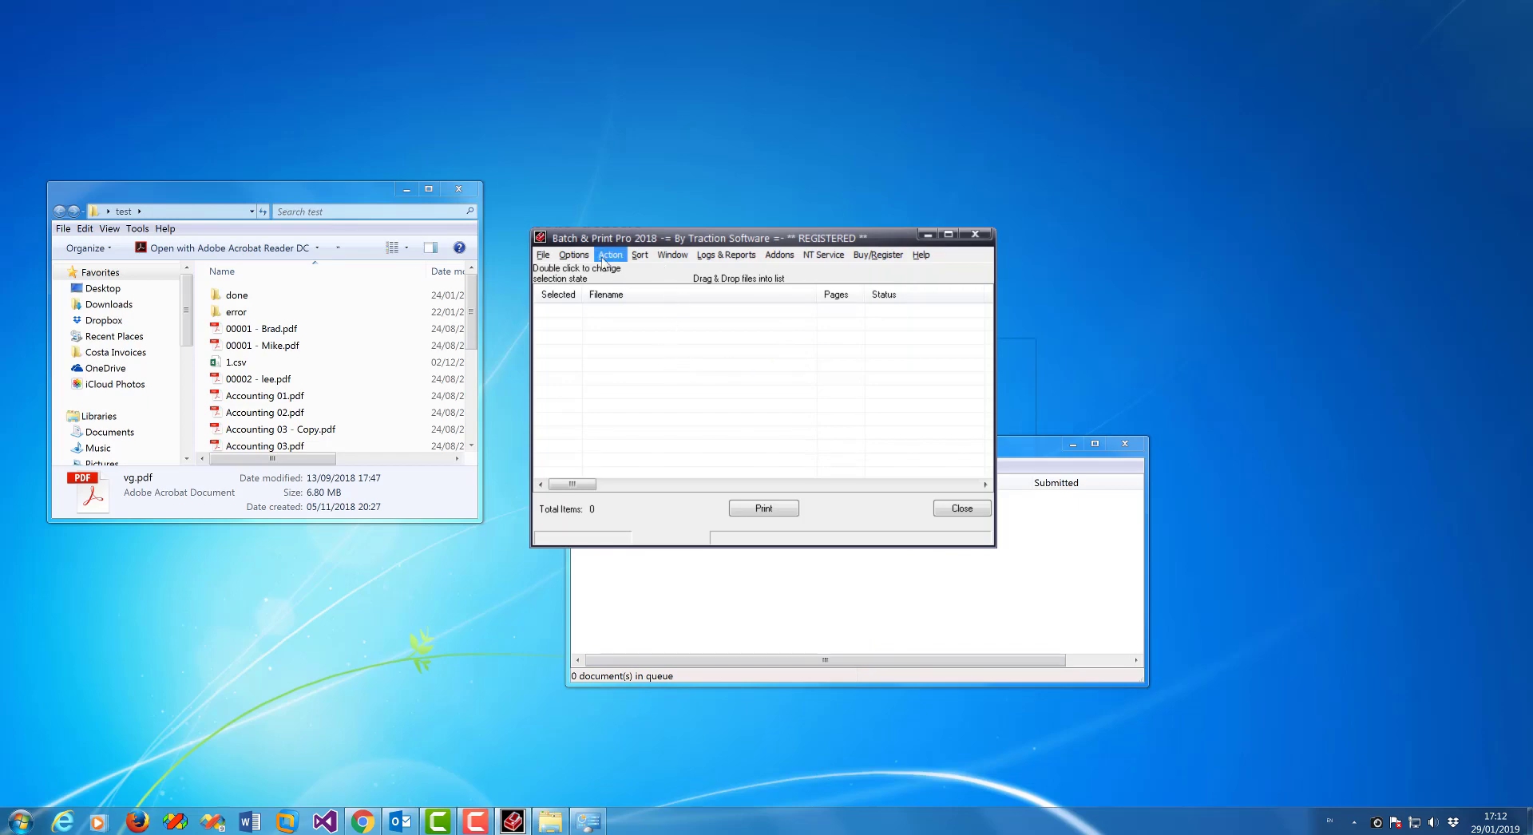
{"action": "left_click", "coordinate": [573, 255]}
{"action": "left_click", "coordinate": [709, 138]}
{"action": "left_click", "coordinate": [812, 691]}
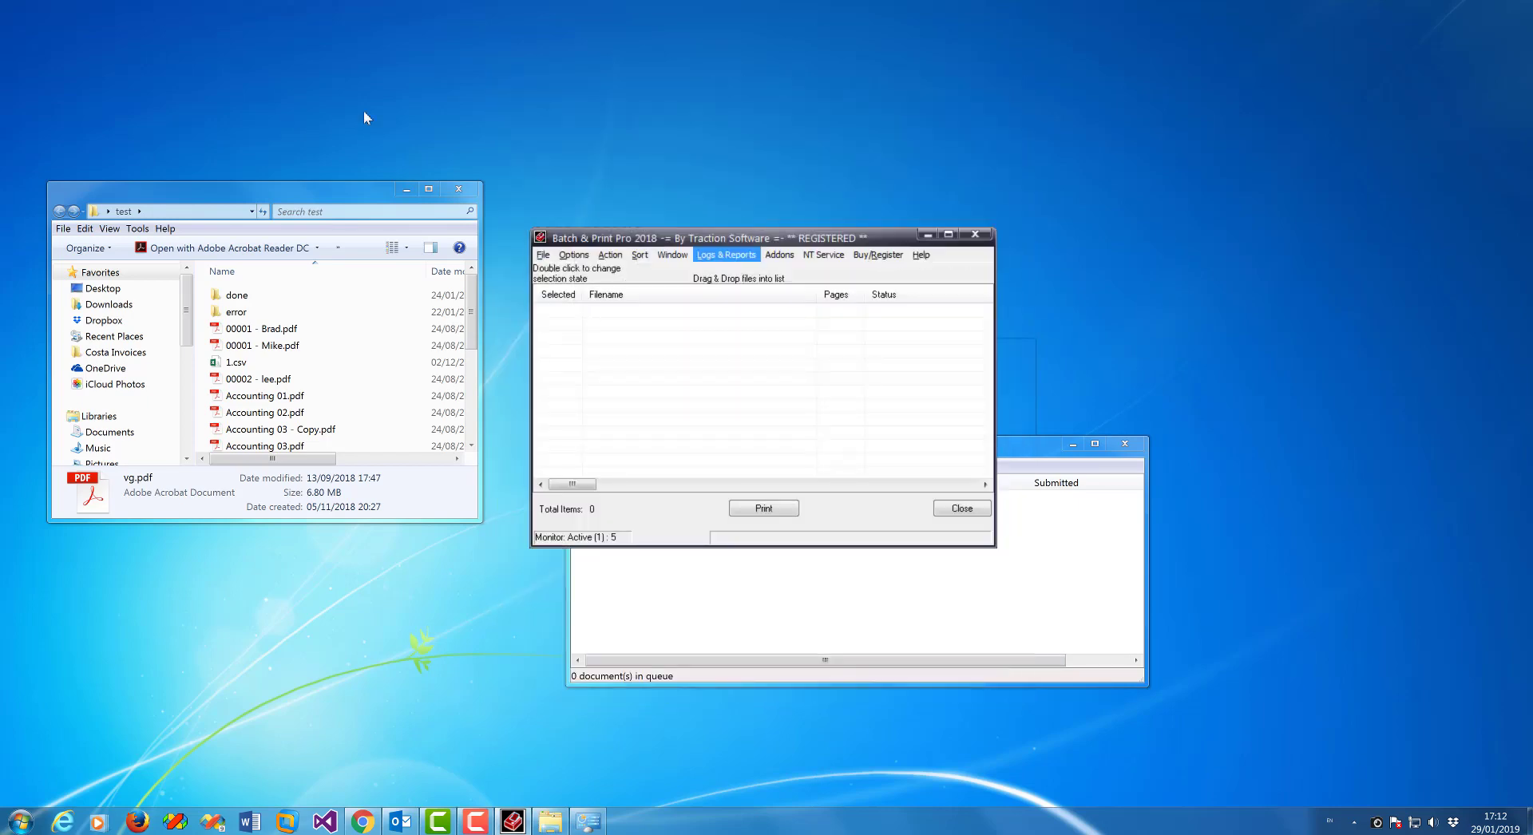
{"action": "left_click", "coordinate": [726, 255]}
- Let monitoring print the folder's PDFs, then review the 16 jobs in the Xerox WorkCentre 5855 PS queue
{"action": "left_click", "coordinate": [958, 330]}
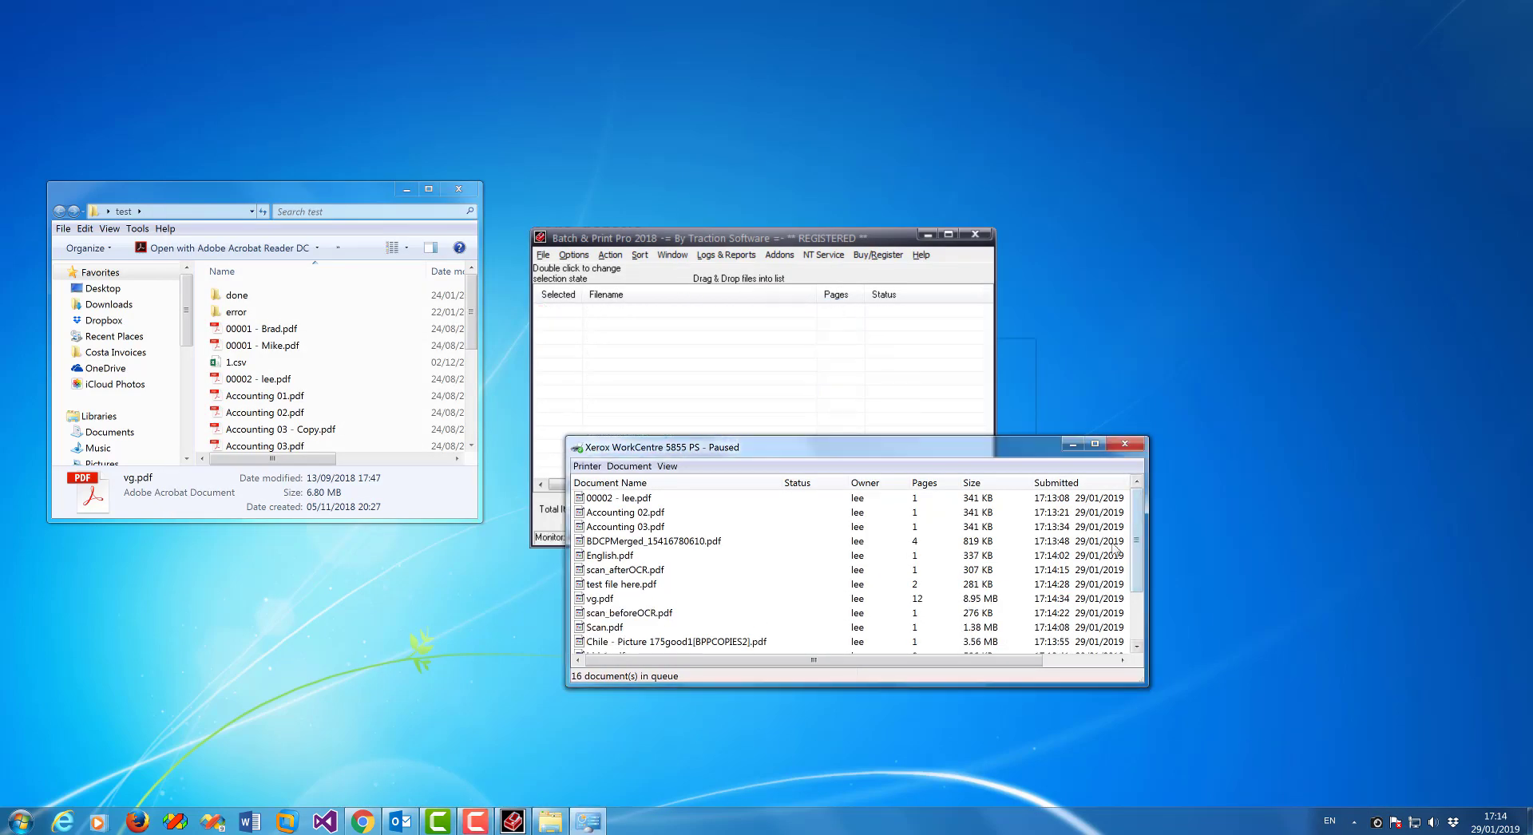
{"action": "left_click_drag", "start_coordinate": [1139, 551], "coordinate": [1142, 589]}
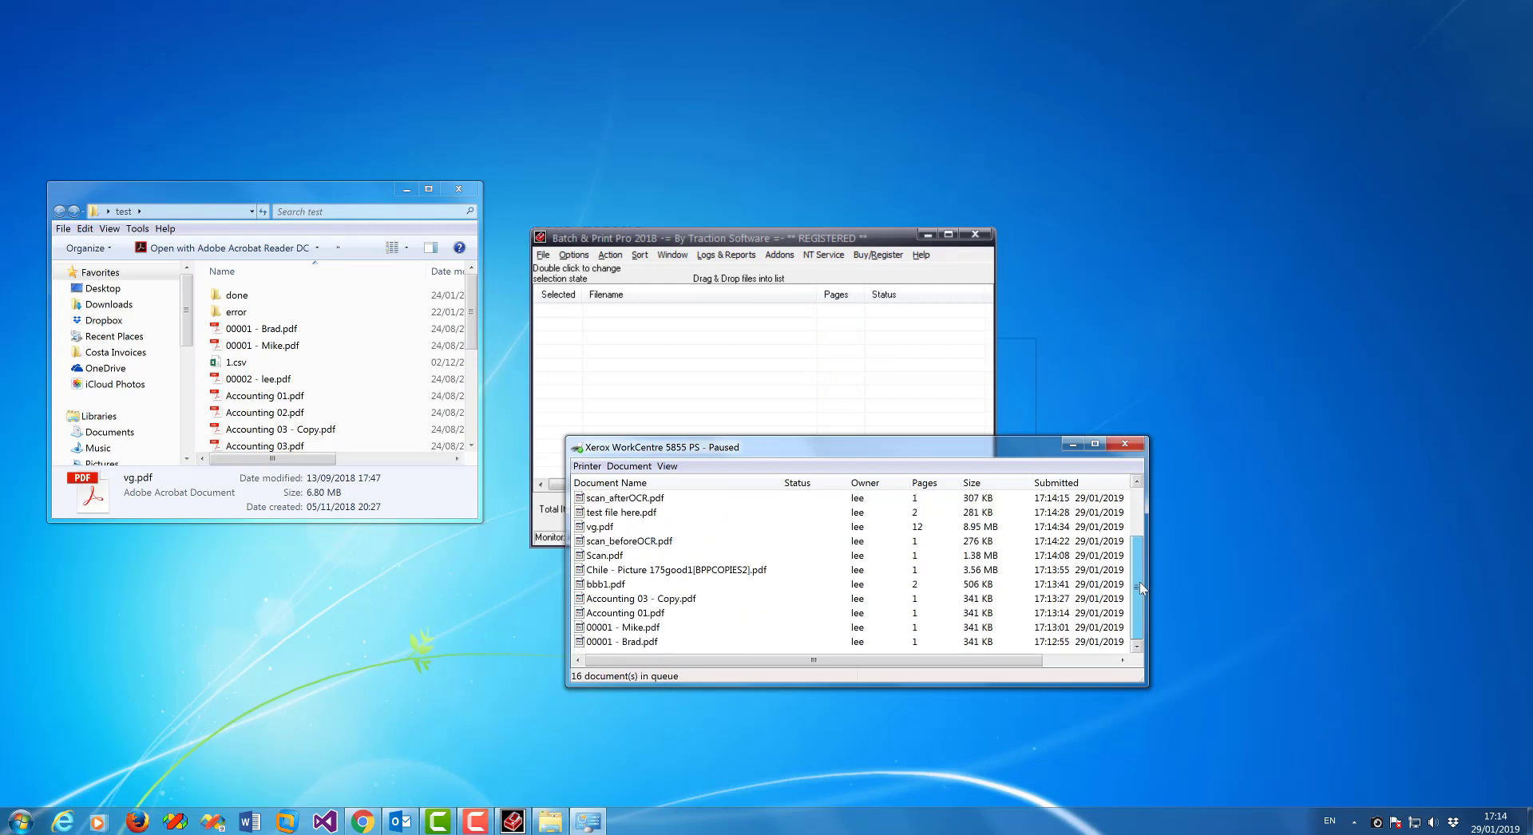